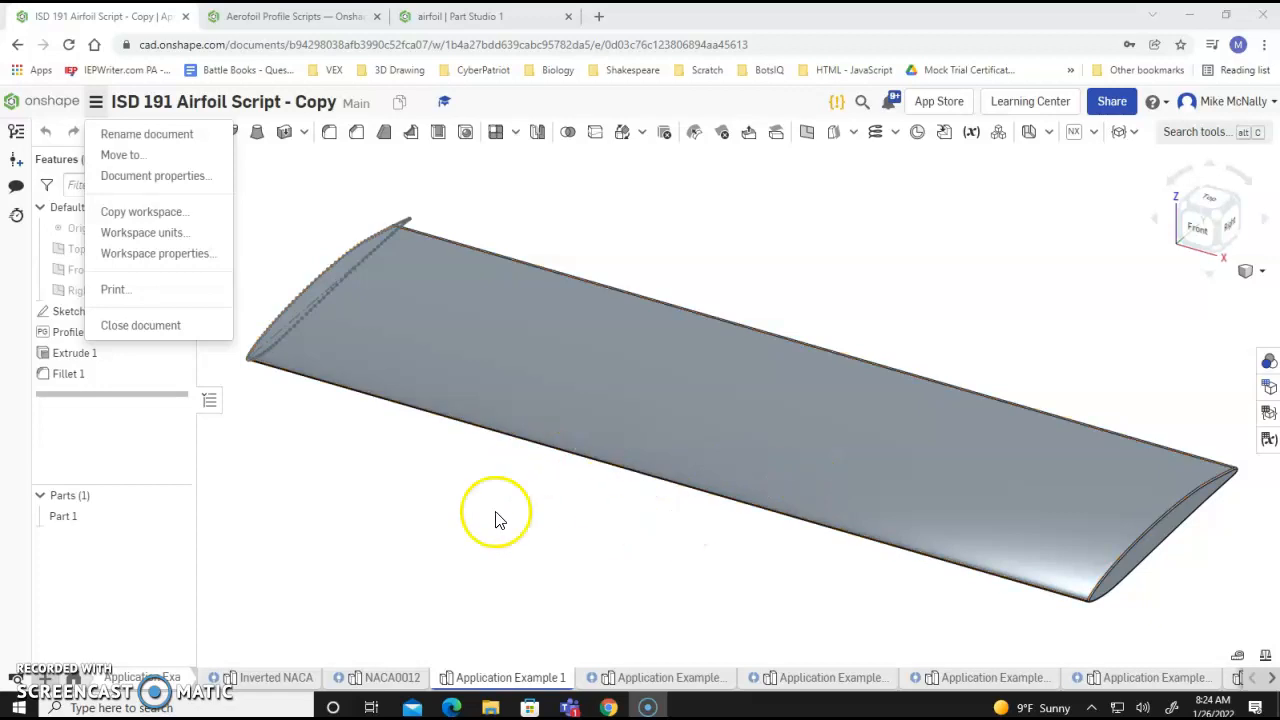
- Read the Aerofoil Profile Scripts forum post, covering the NACA XXXX and Profile Generator scripts and the procedure for using them
{"action": "left_click", "coordinate": [101, 107]}
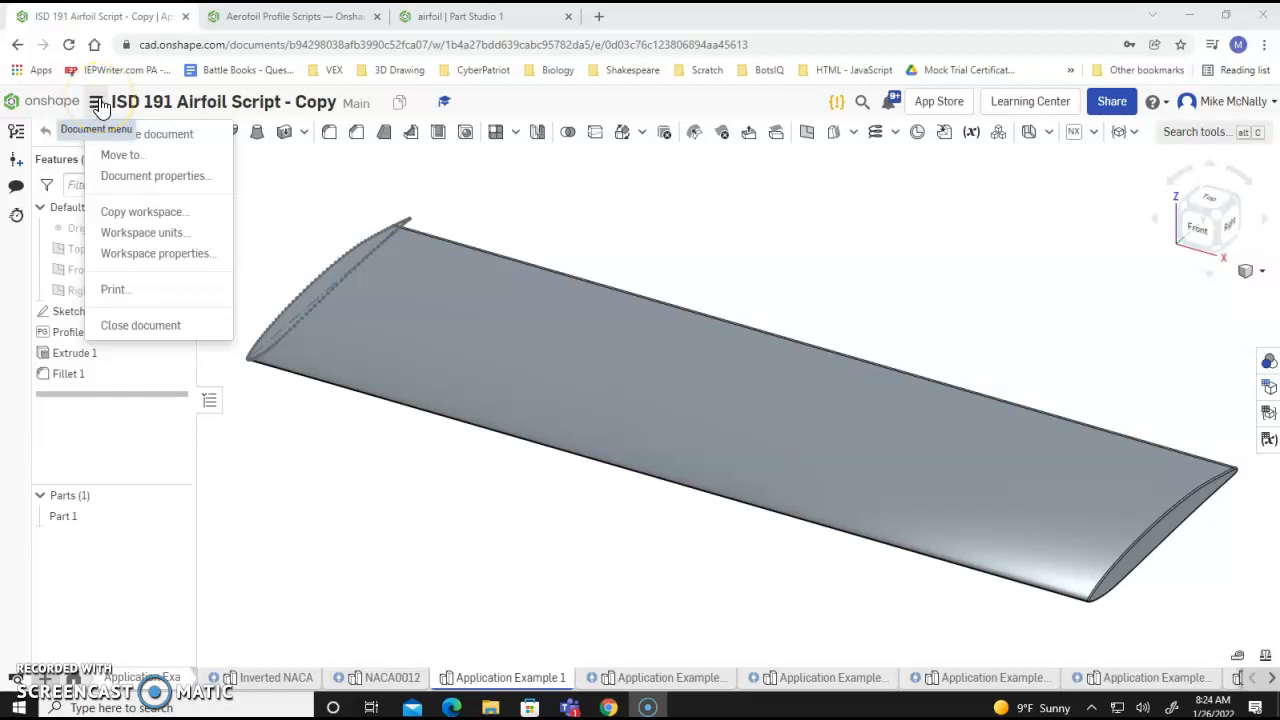
{"action": "left_click", "coordinate": [286, 15]}
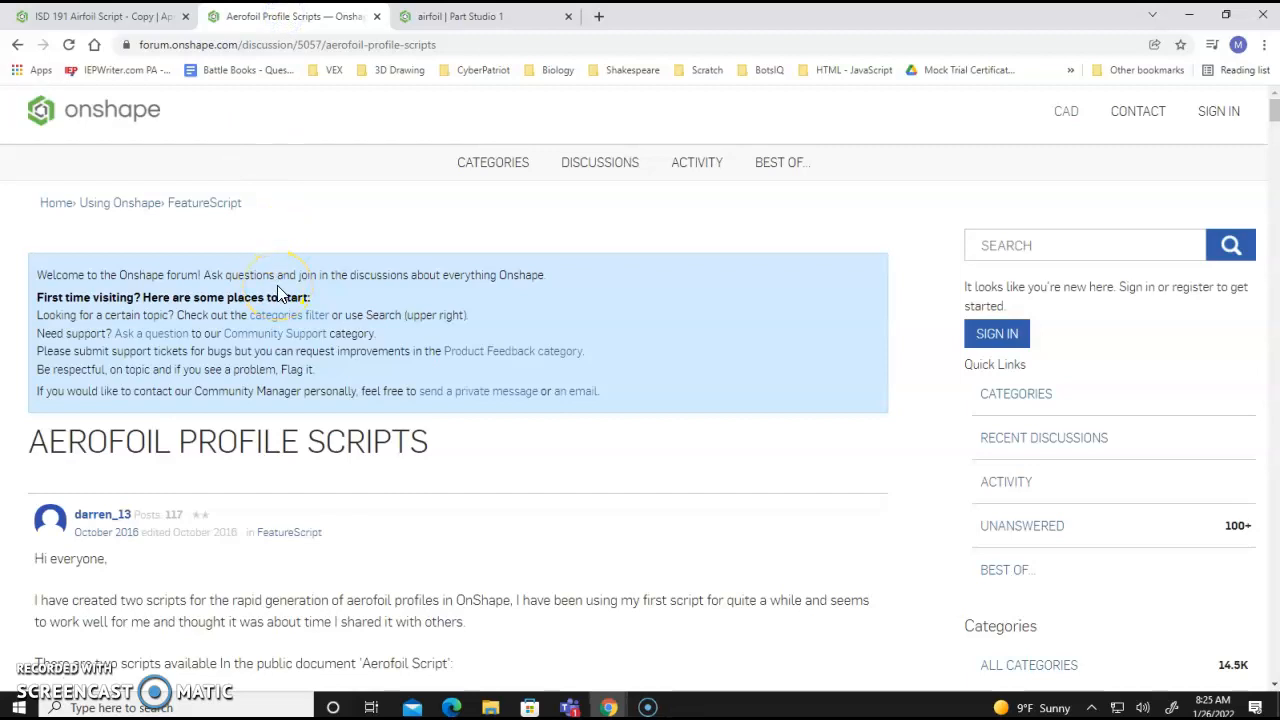
{"action": "scroll", "coordinate": [281, 295], "scroll_direction": "down", "scroll_amount": 3}
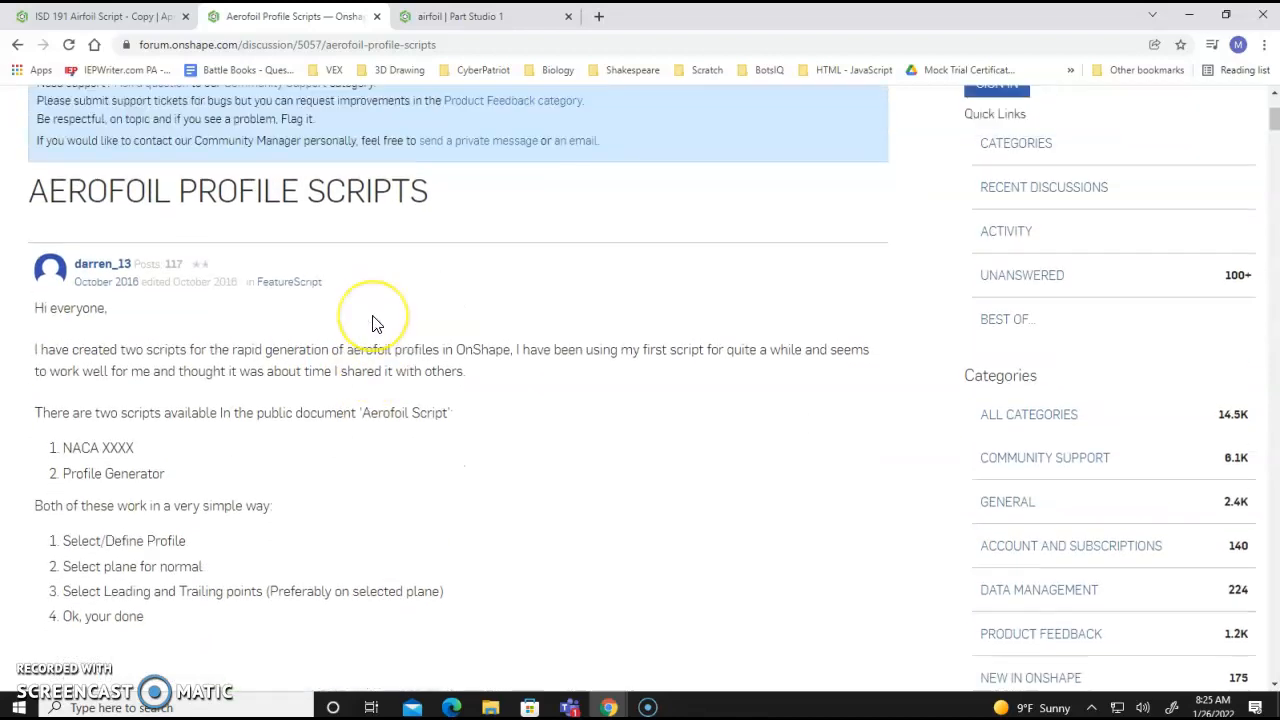
{"action": "scroll", "coordinate": [372, 320], "scroll_direction": "up", "scroll_amount": 1}
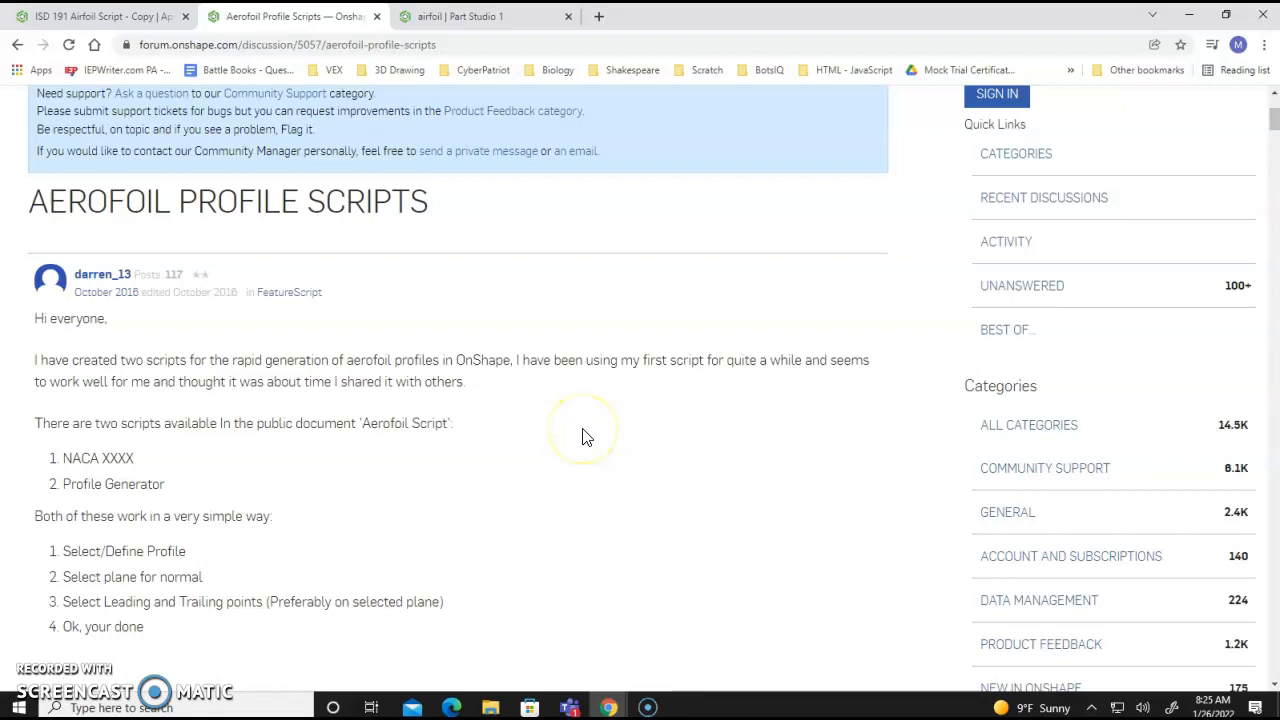
{"action": "scroll", "coordinate": [586, 437], "scroll_direction": "down", "scroll_amount": 1}
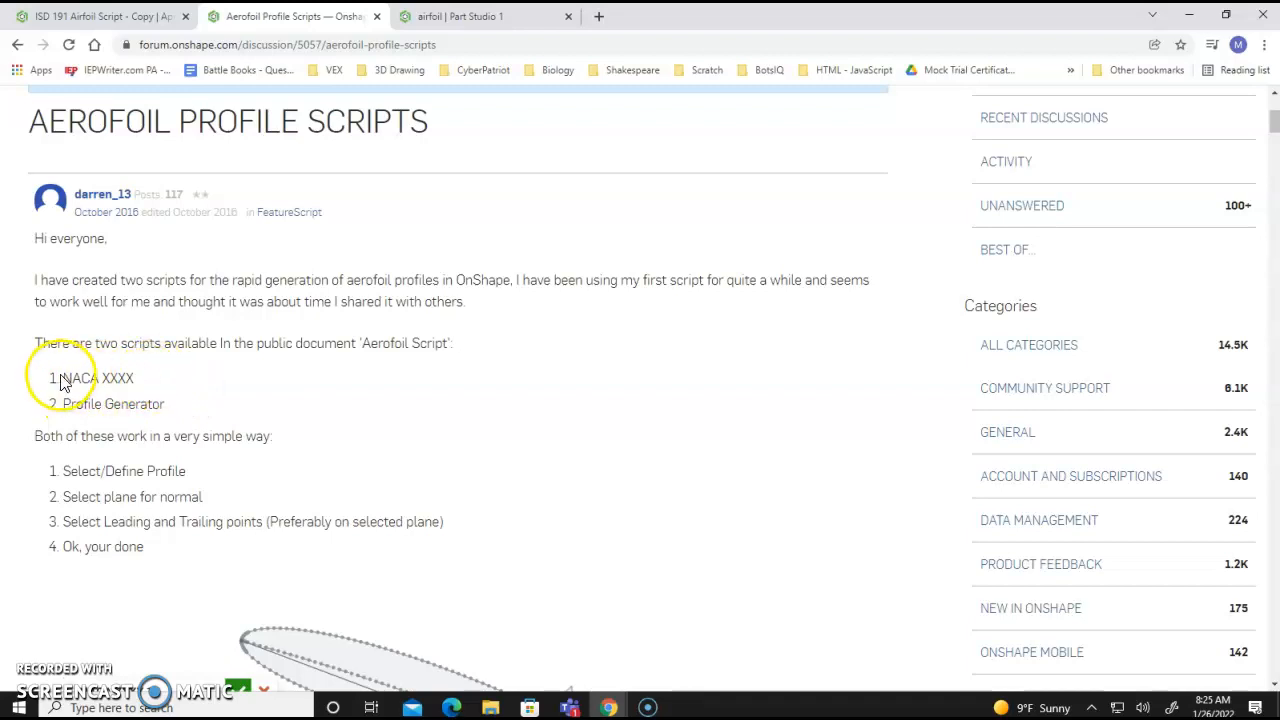
{"action": "left_click_drag", "start_coordinate": [66, 377], "coordinate": [128, 376]}
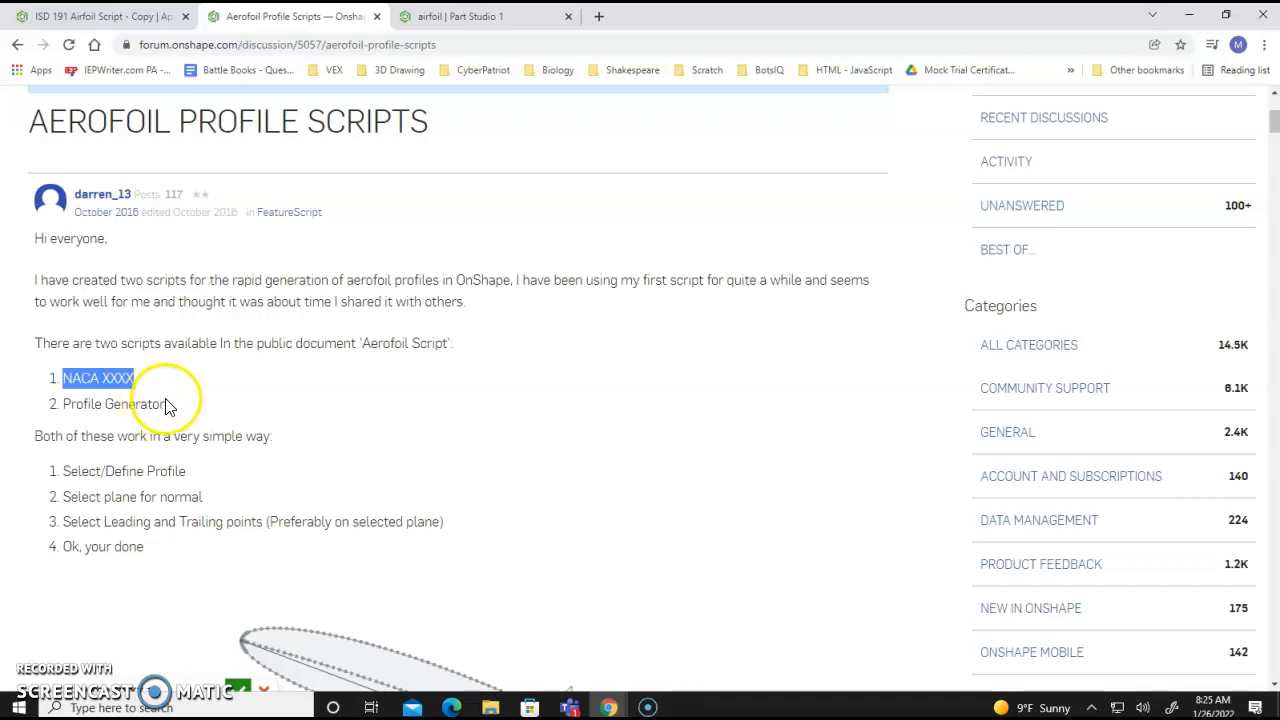
{"action": "left_click_drag", "start_coordinate": [166, 406], "coordinate": [70, 408]}
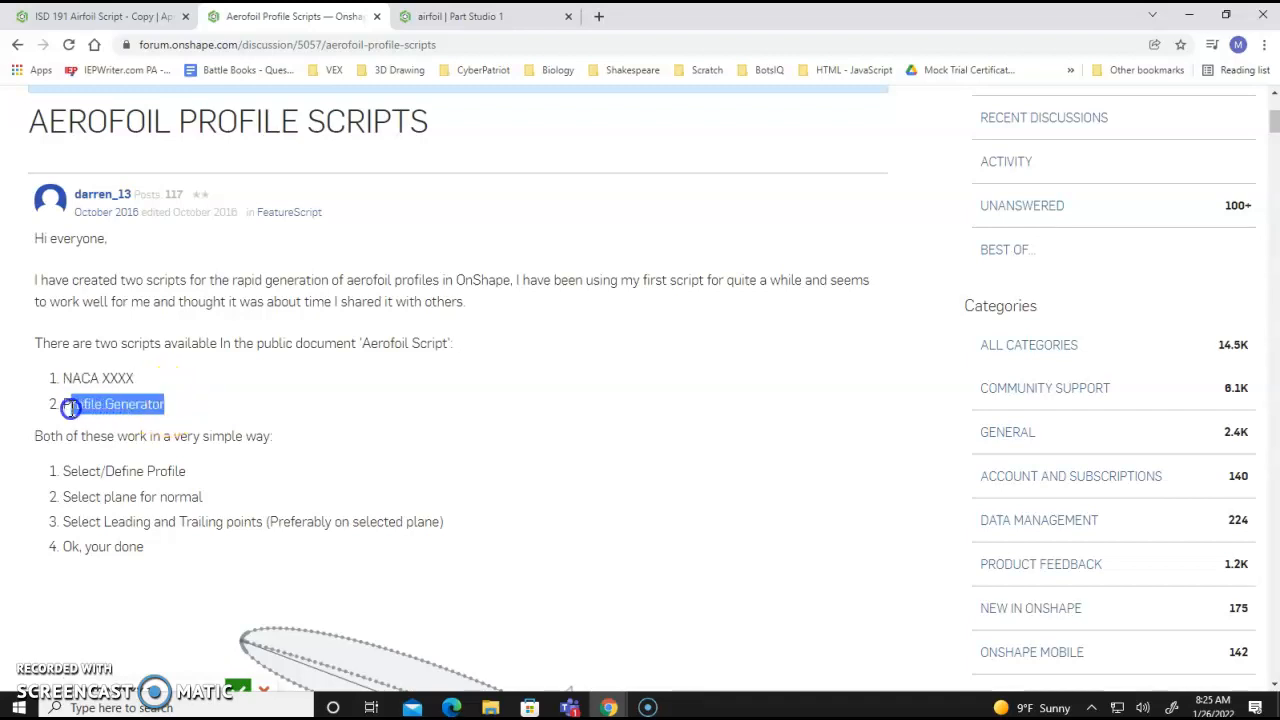
{"action": "left_click", "coordinate": [64, 470]}
{"action": "left_click_drag", "start_coordinate": [64, 470], "coordinate": [190, 561]}
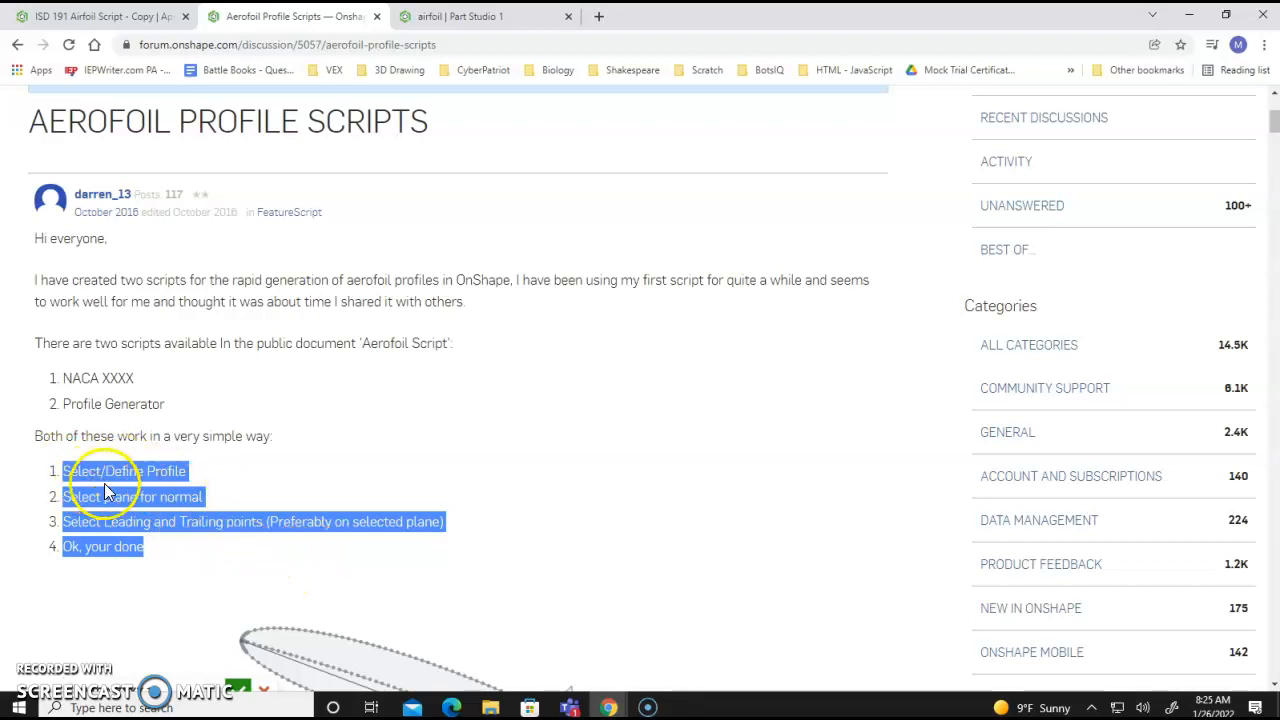
{"action": "left_click", "coordinate": [238, 497]}
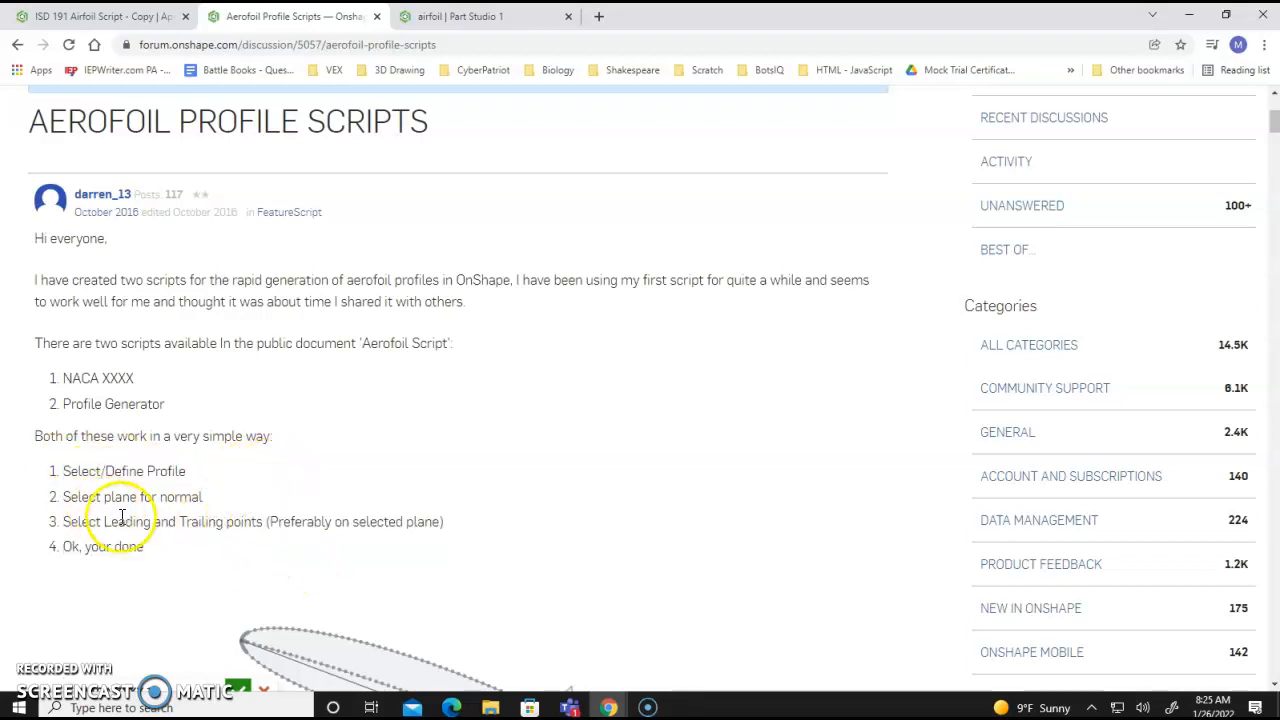
{"action": "scroll", "coordinate": [210, 520], "scroll_direction": "down", "scroll_amount": 3}
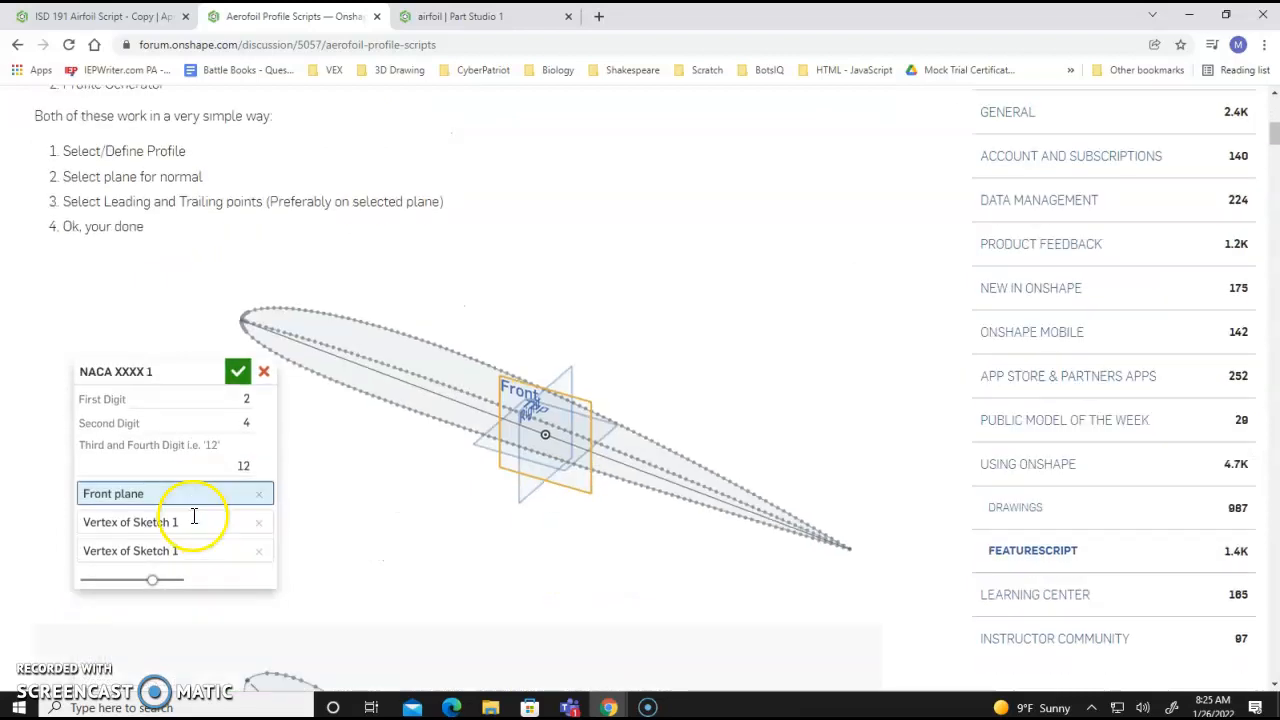
{"action": "scroll", "coordinate": [601, 551], "scroll_direction": "up", "scroll_amount": 7}
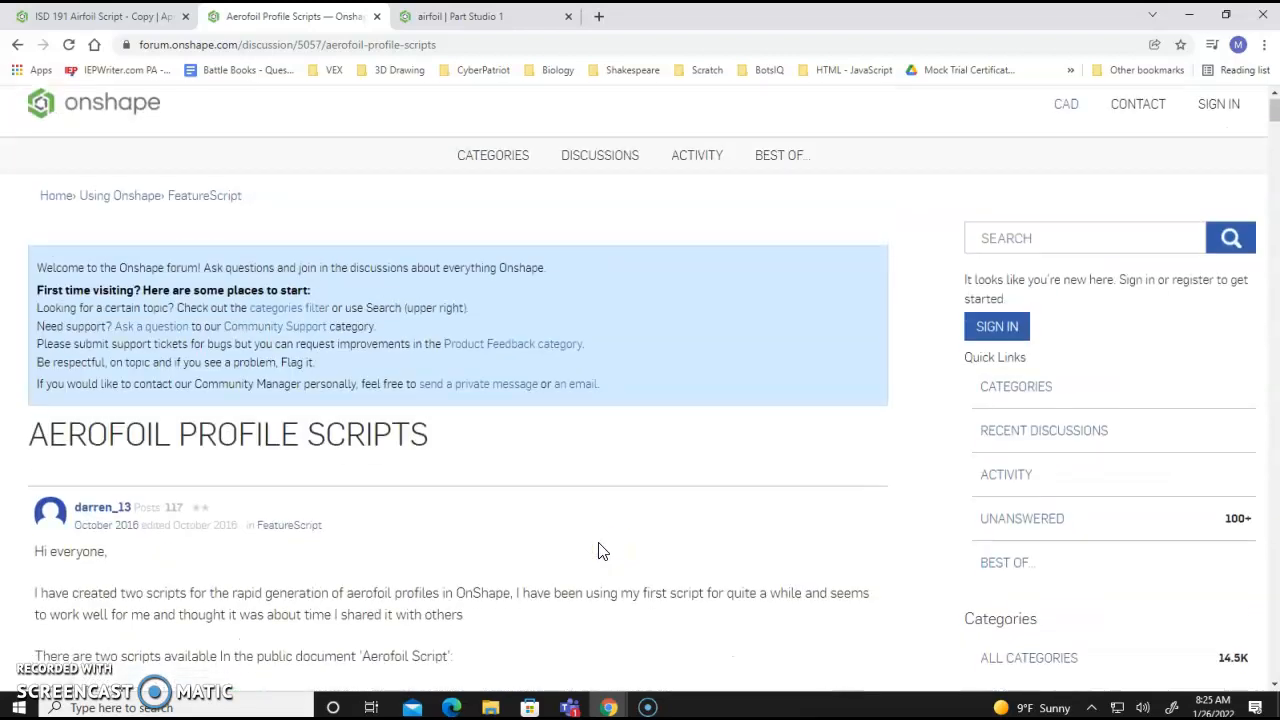
- Look at the airfoil Part Studio, and close the ISD 191 Airfoil Script - Copy document to return to the documents list
{"action": "left_click", "coordinate": [460, 17]}
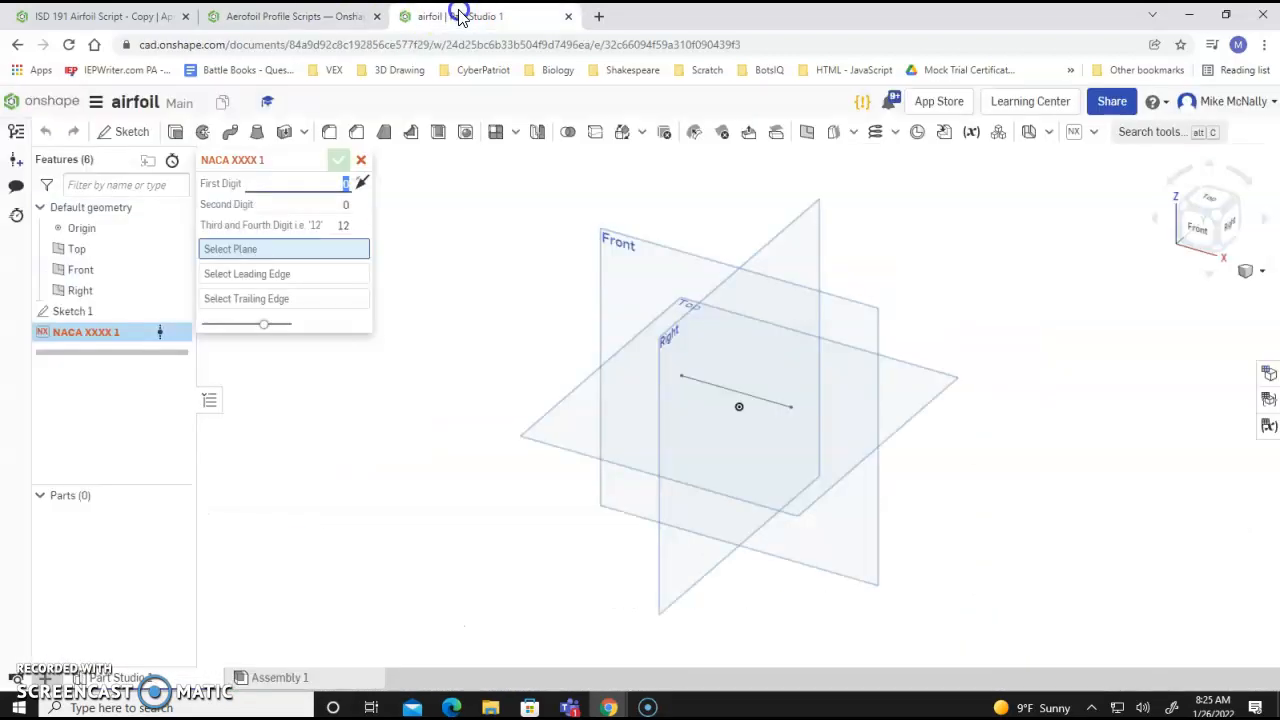
{"action": "left_click", "coordinate": [430, 255]}
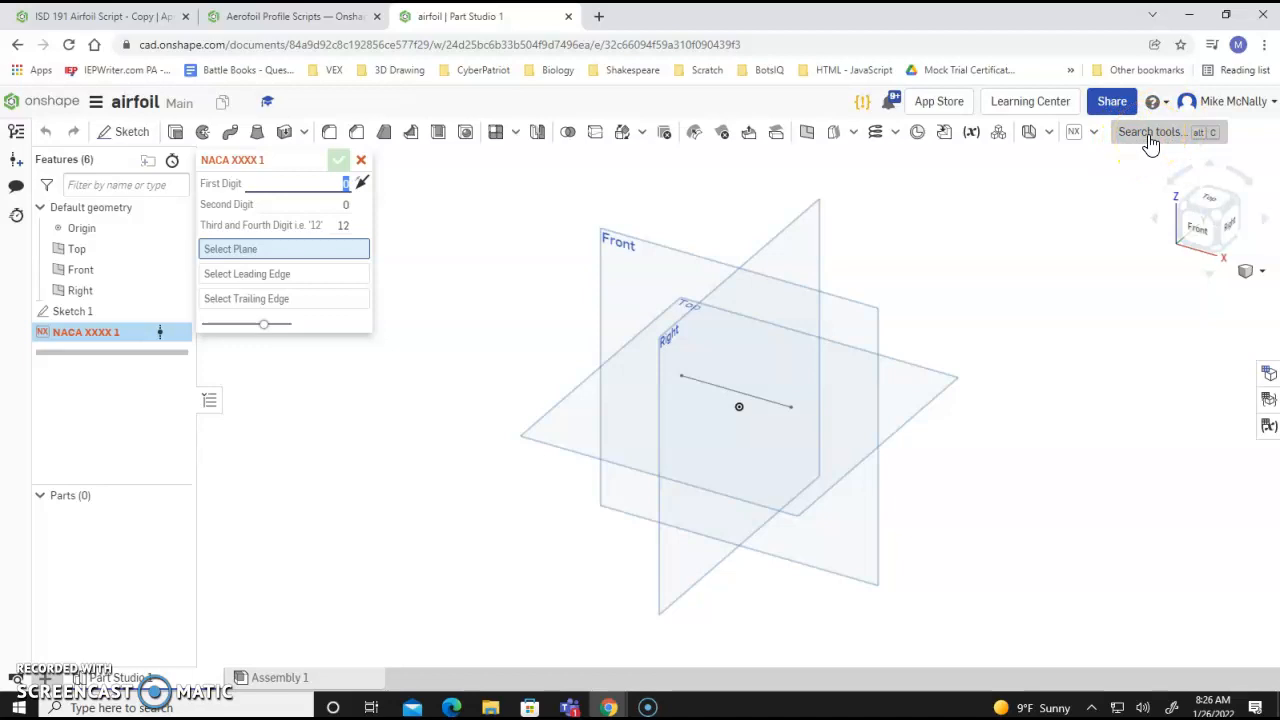
{"action": "left_click", "coordinate": [88, 16]}
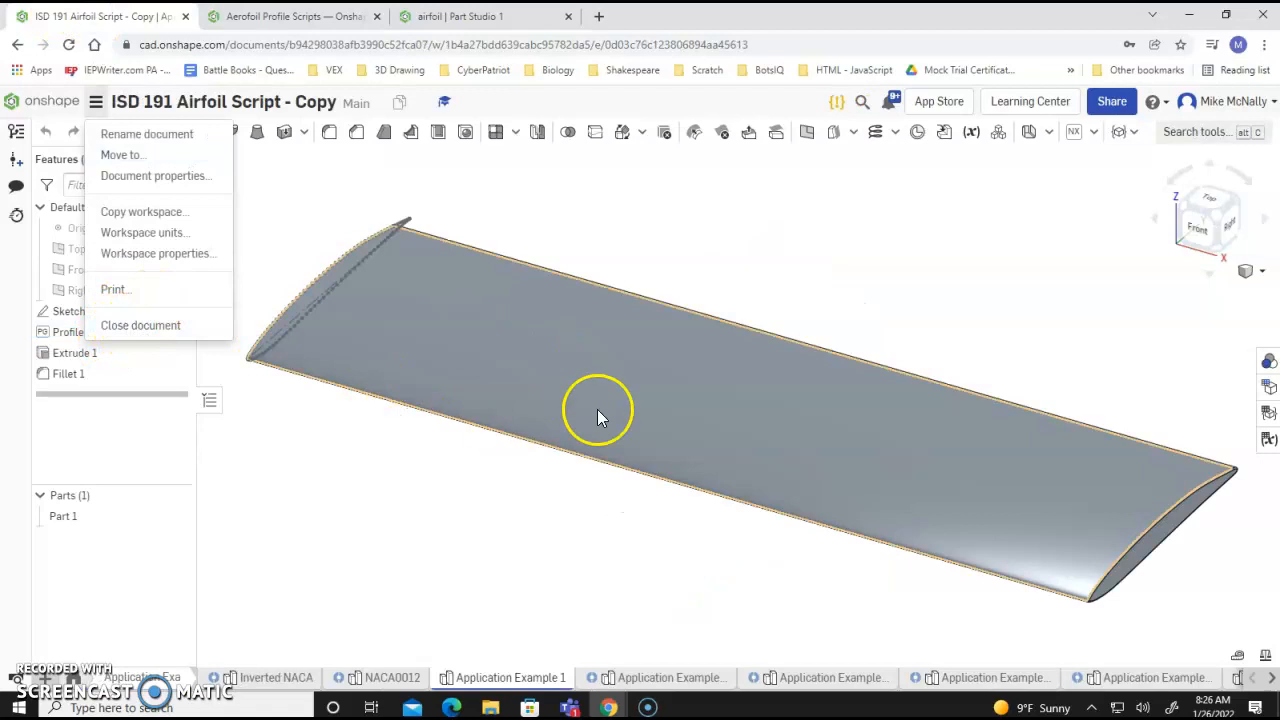
{"action": "left_click", "coordinate": [135, 326]}
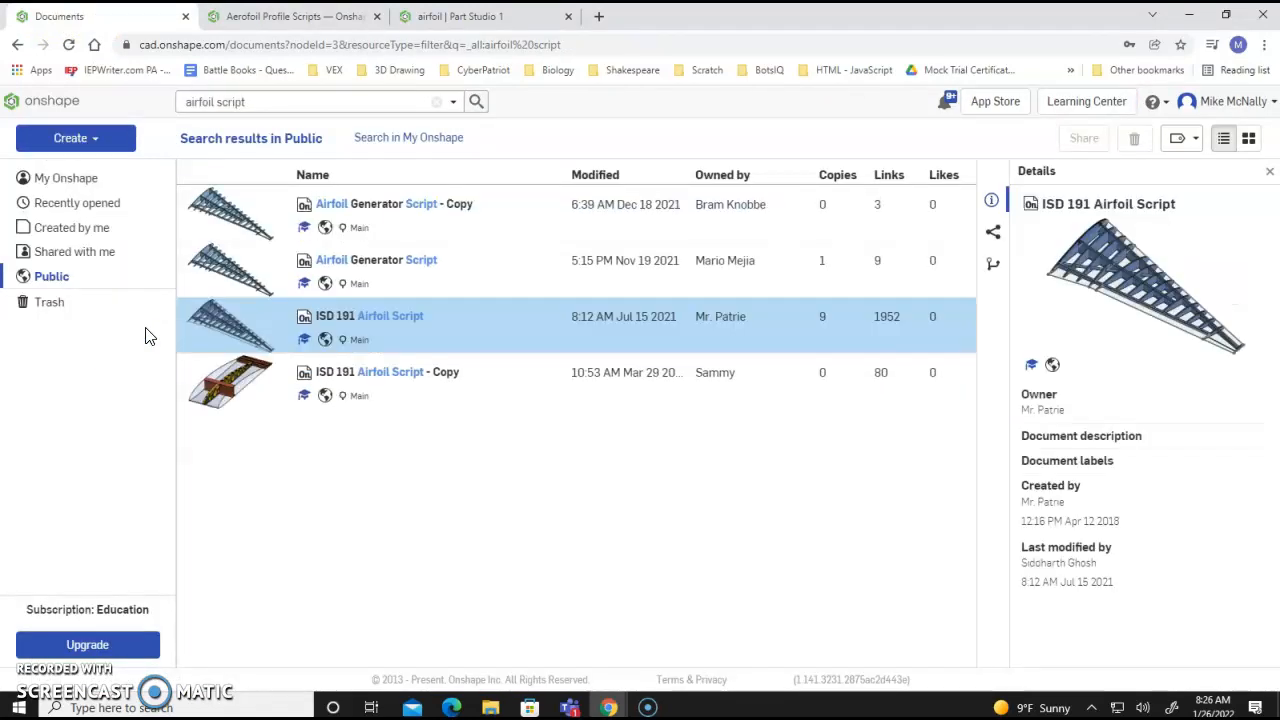
- Check the Aerofoil Profile Scripts forum post for the public document that holds the two scripts
{"action": "left_click", "coordinate": [300, 16]}
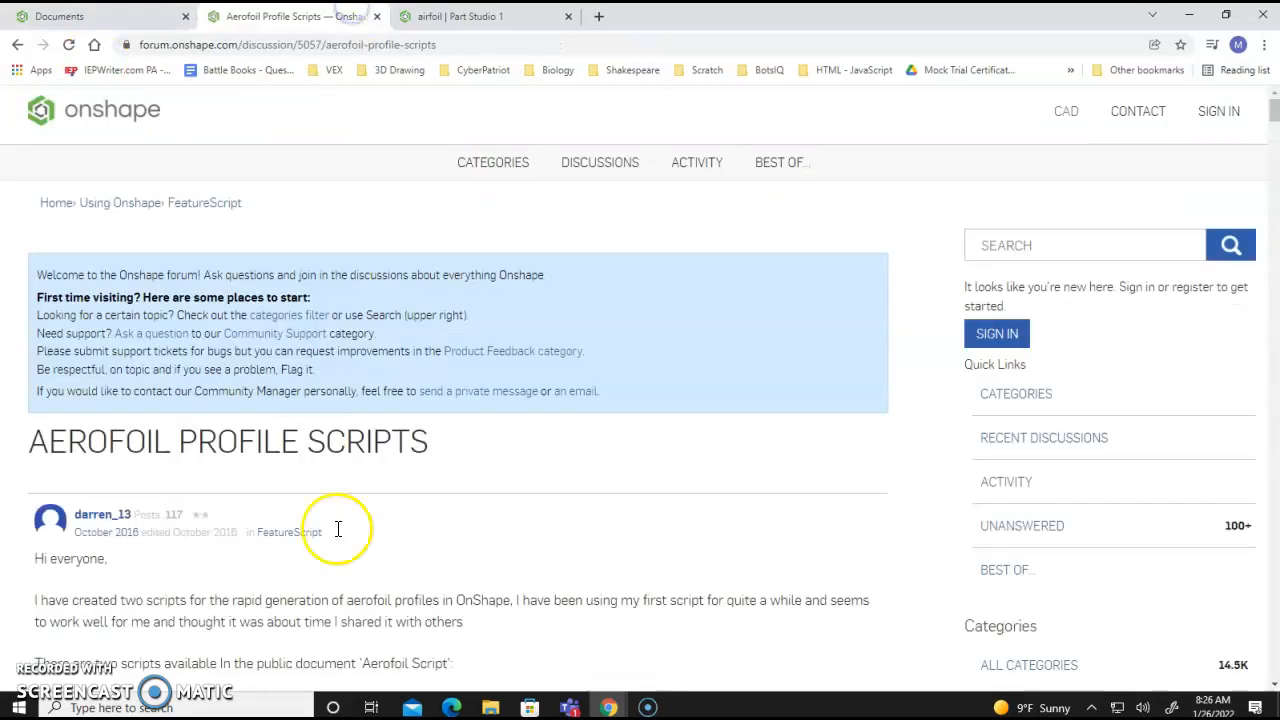
{"action": "scroll", "coordinate": [350, 562], "scroll_direction": "down", "scroll_amount": 2}
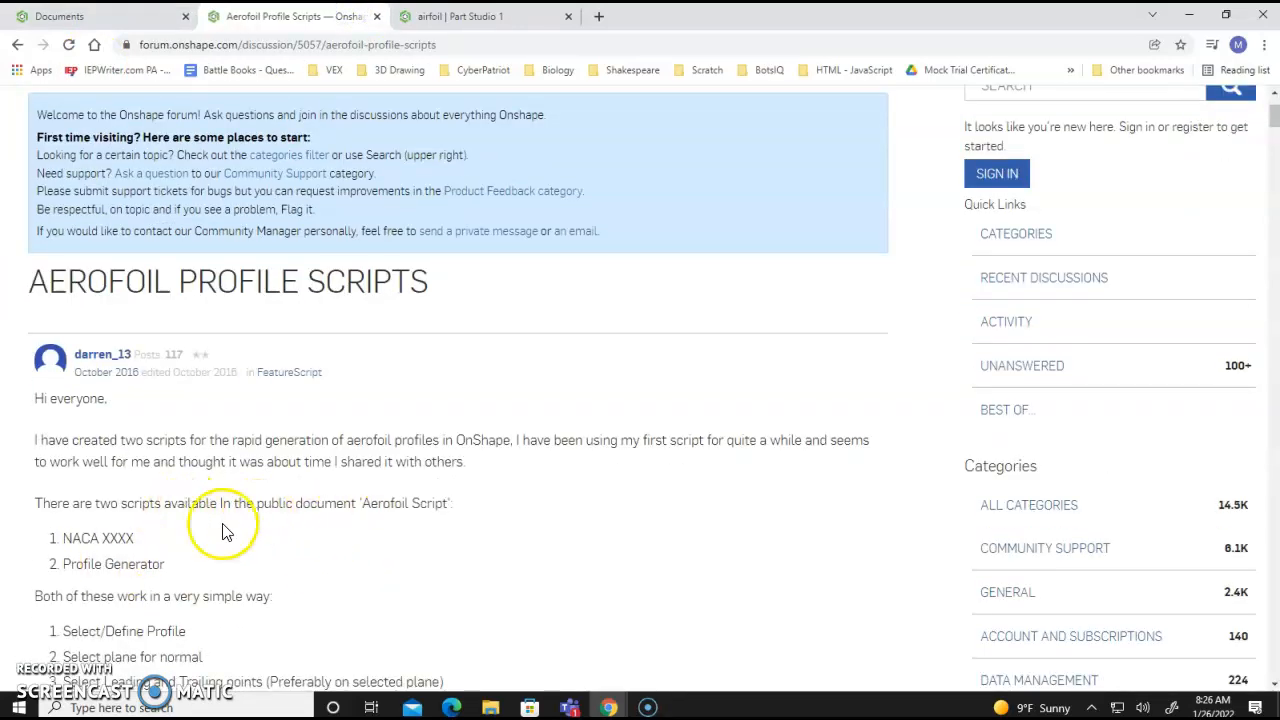
{"action": "left_click_drag", "start_coordinate": [257, 503], "coordinate": [267, 557]}
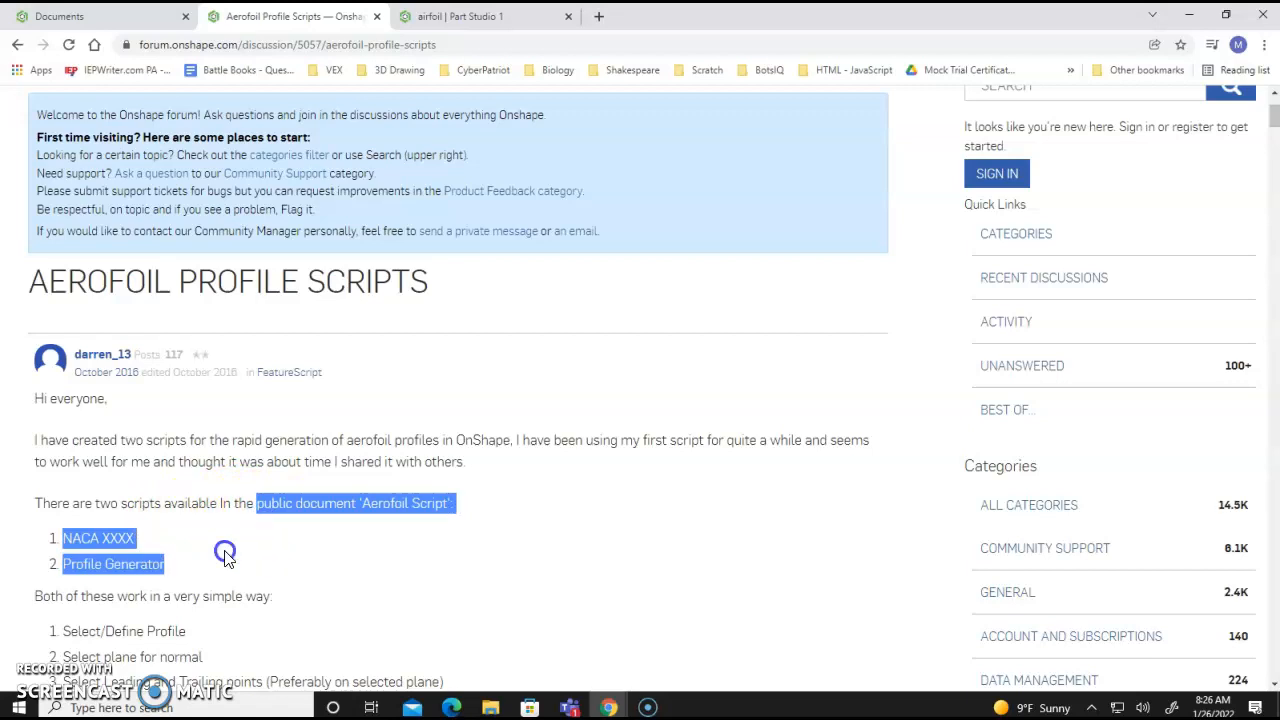
{"action": "left_click", "coordinate": [225, 557]}
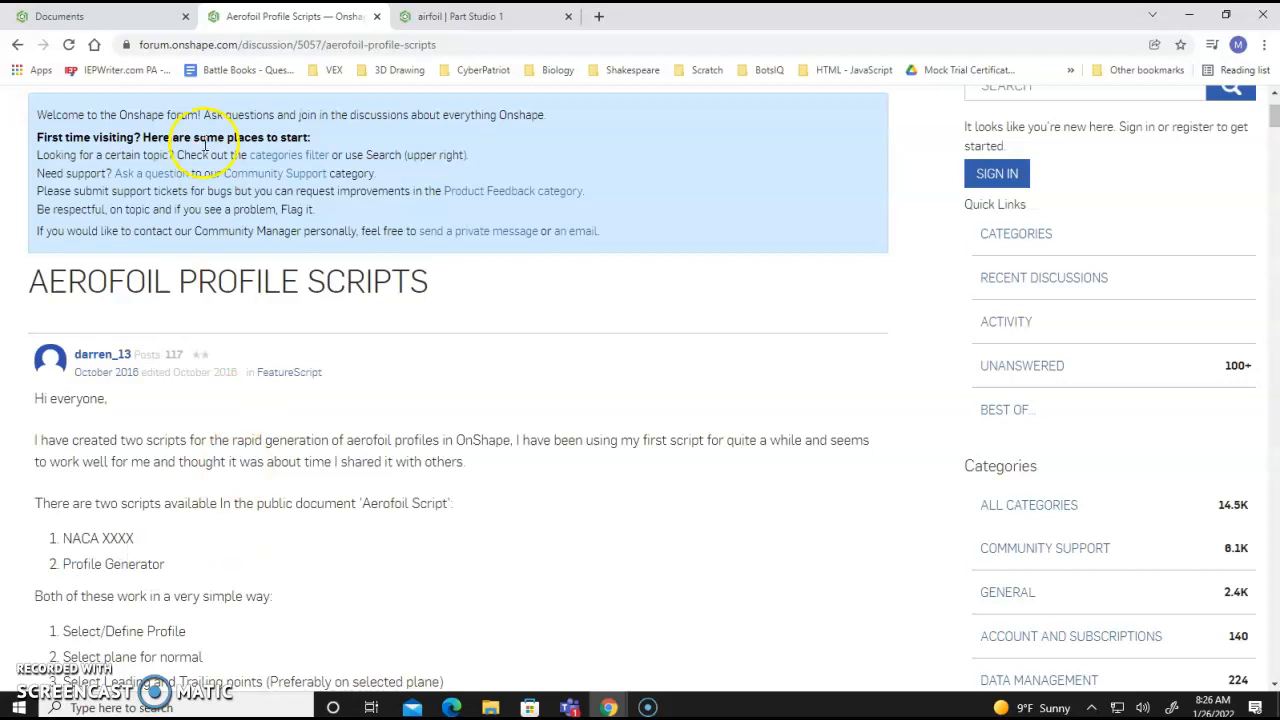
- Look at My Onshape in the documents browser and switch the listing to Public documents
{"action": "left_click", "coordinate": [100, 17]}
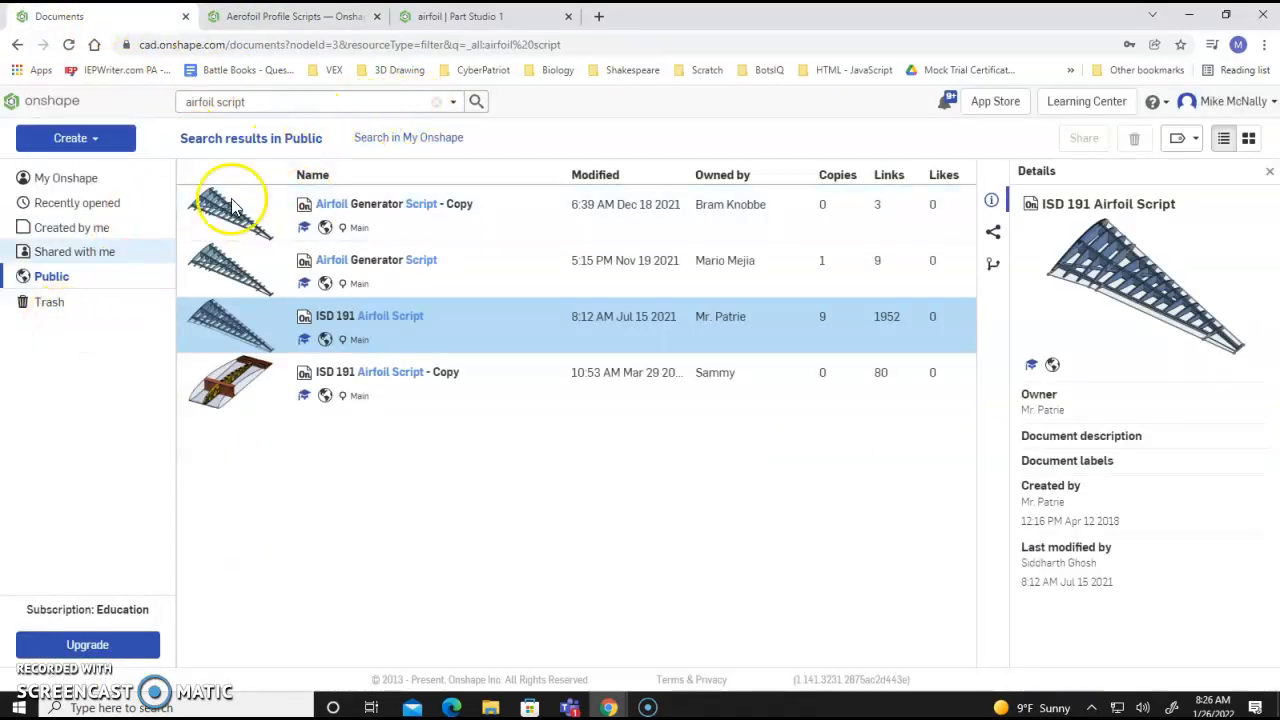
{"action": "left_click", "coordinate": [70, 180]}
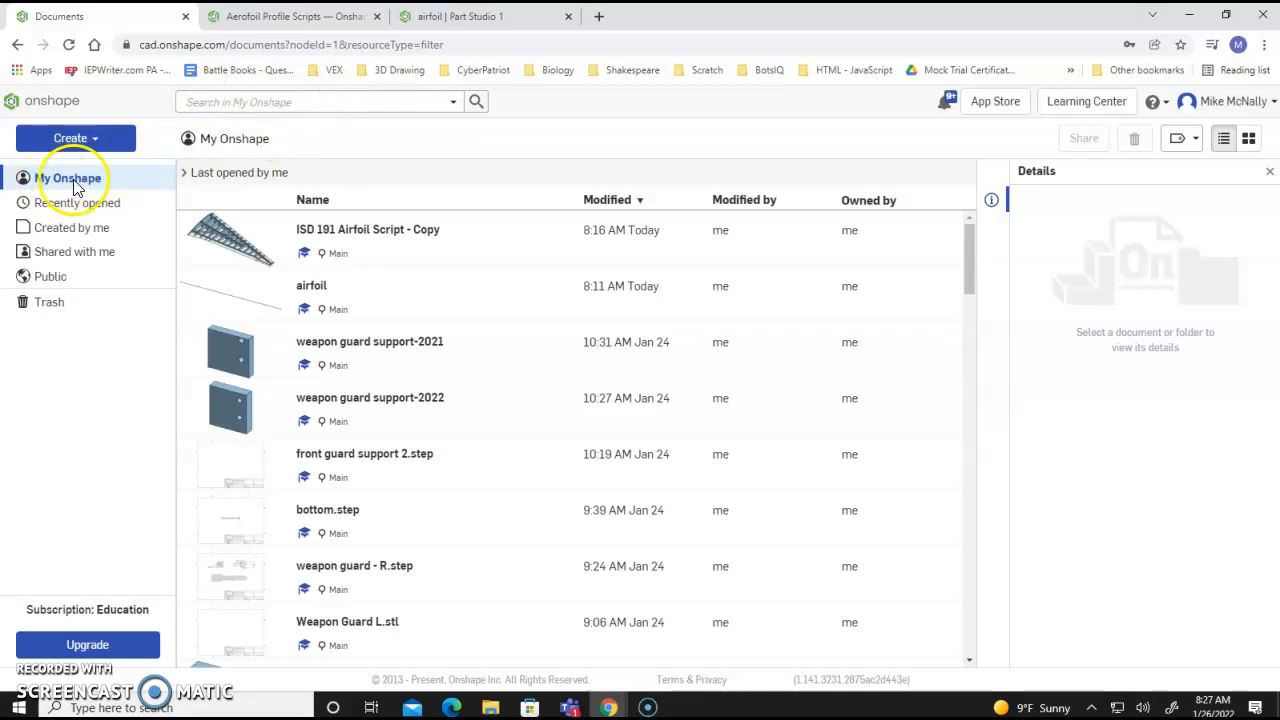
{"action": "left_click", "coordinate": [50, 280]}
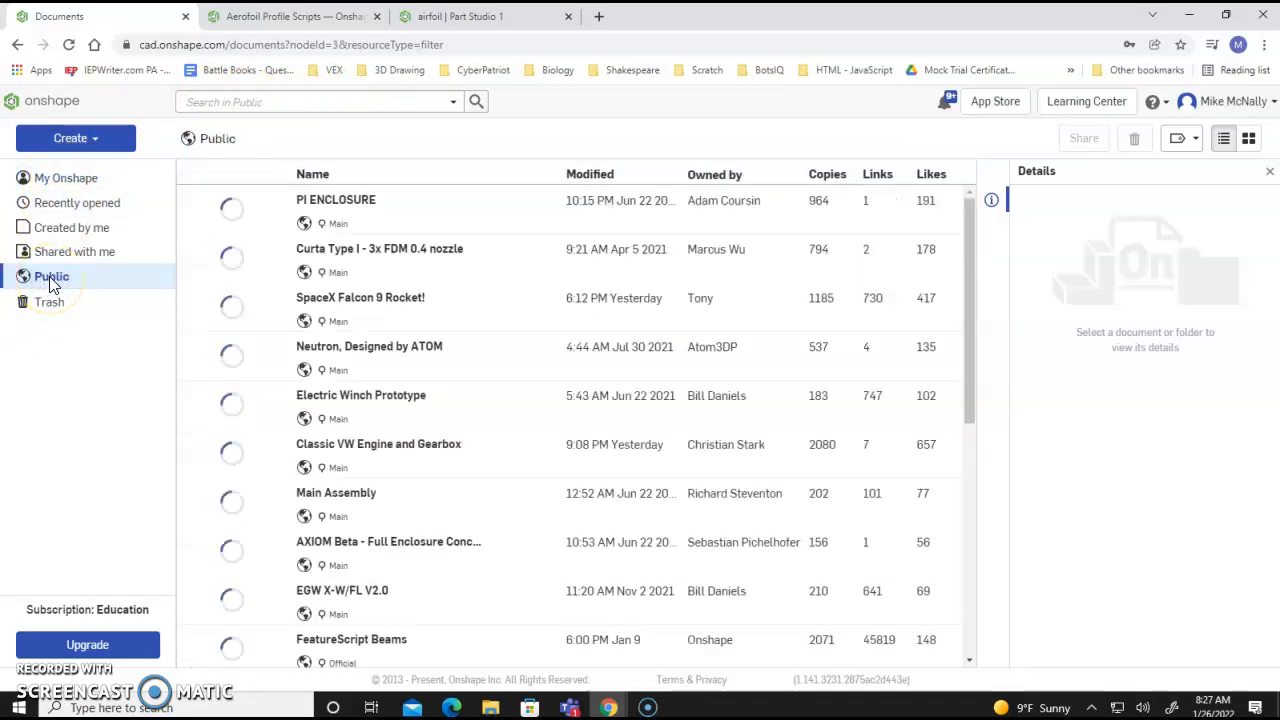
- Check the exact script document name in the forum post and search the public documents for "aerofoil script"
{"action": "left_click", "coordinate": [286, 16]}
{"action": "scroll", "coordinate": [172, 553], "scroll_direction": "down", "scroll_amount": 1}
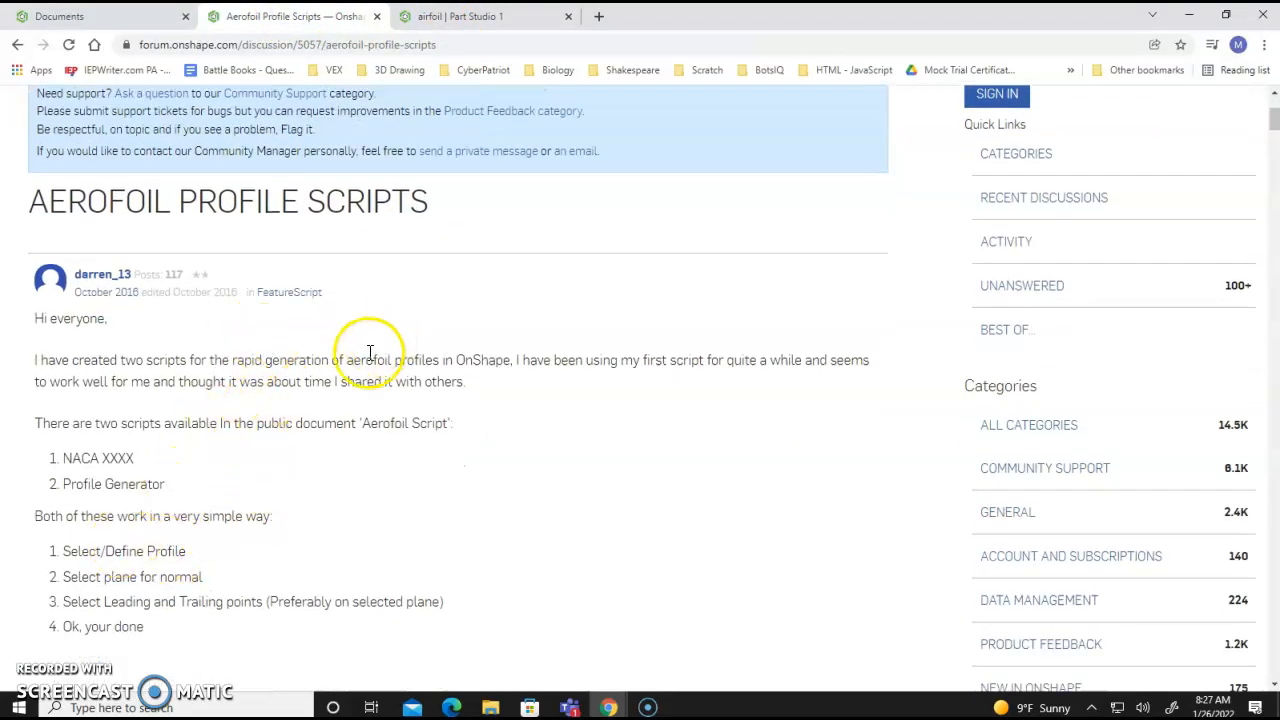
{"action": "left_click_drag", "start_coordinate": [453, 424], "coordinate": [366, 423]}
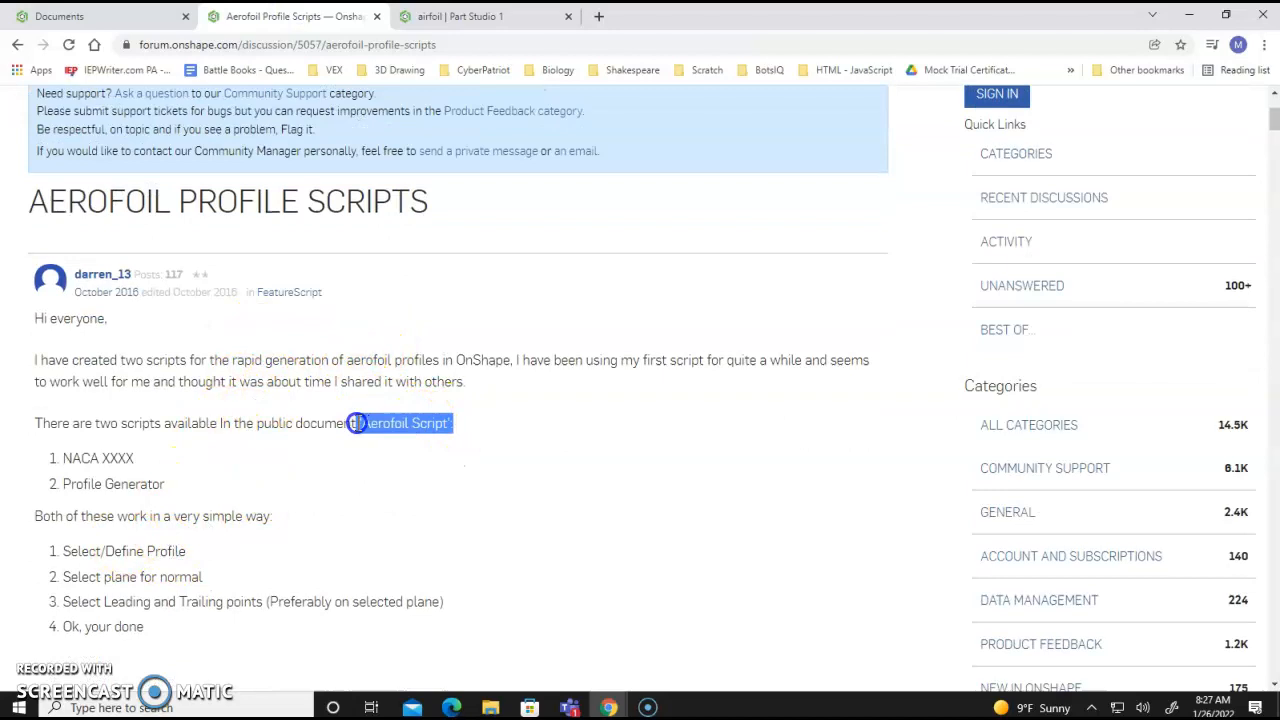
{"action": "left_click", "coordinate": [82, 18]}
{"action": "left_click", "coordinate": [284, 102]}
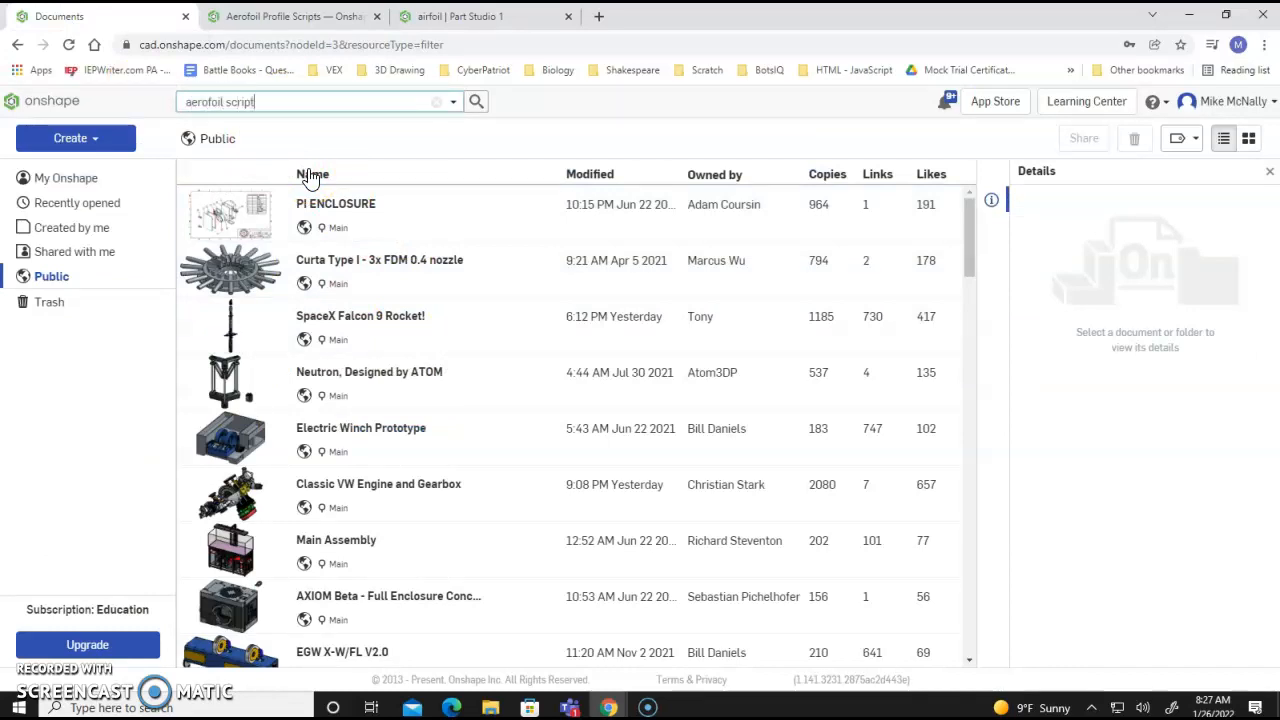
{"action": "key", "text": "Return"}
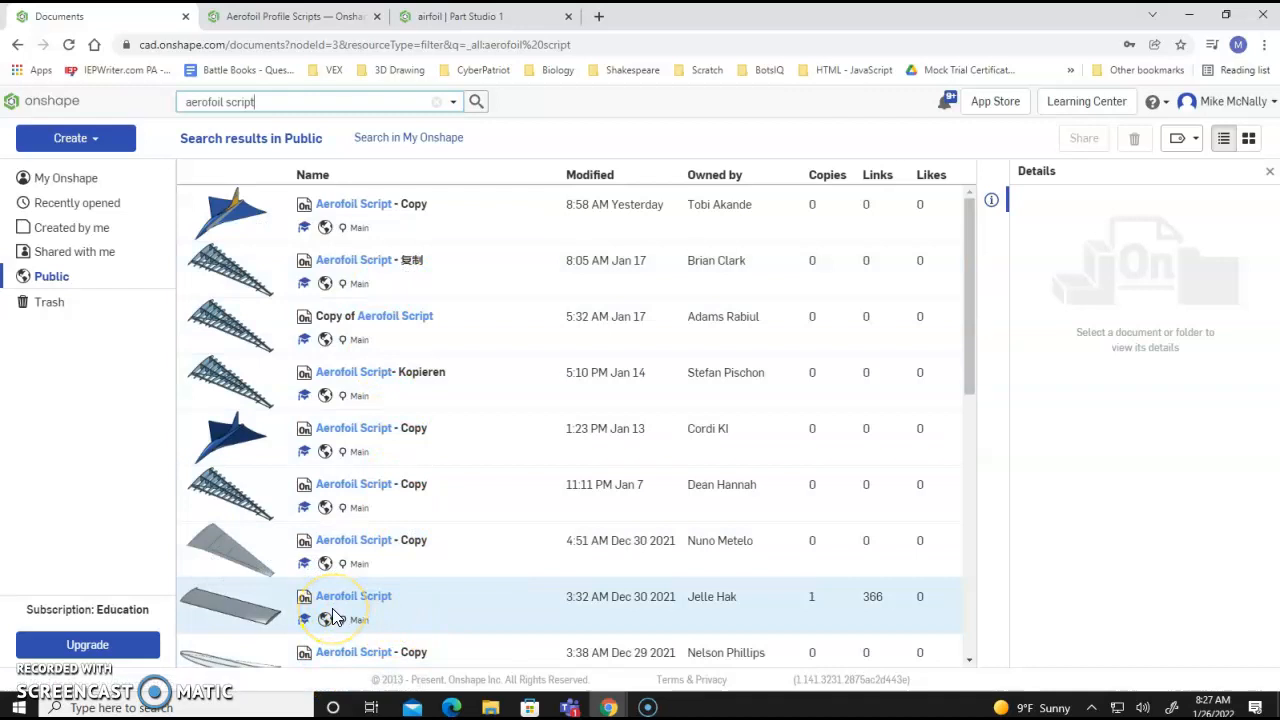
- Open the public document named Aerofoil Script that was last modified on Dec 30 2021
{"action": "left_click", "coordinate": [337, 607]}
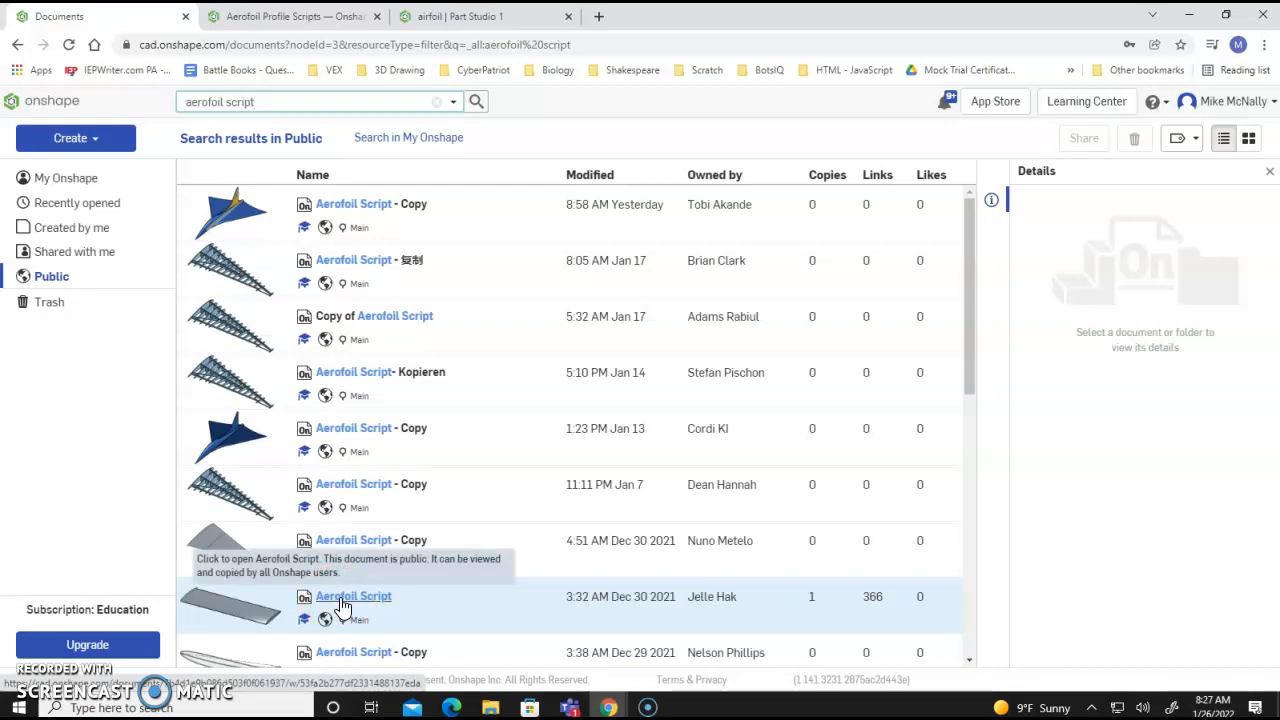
{"action": "left_click", "coordinate": [343, 603]}
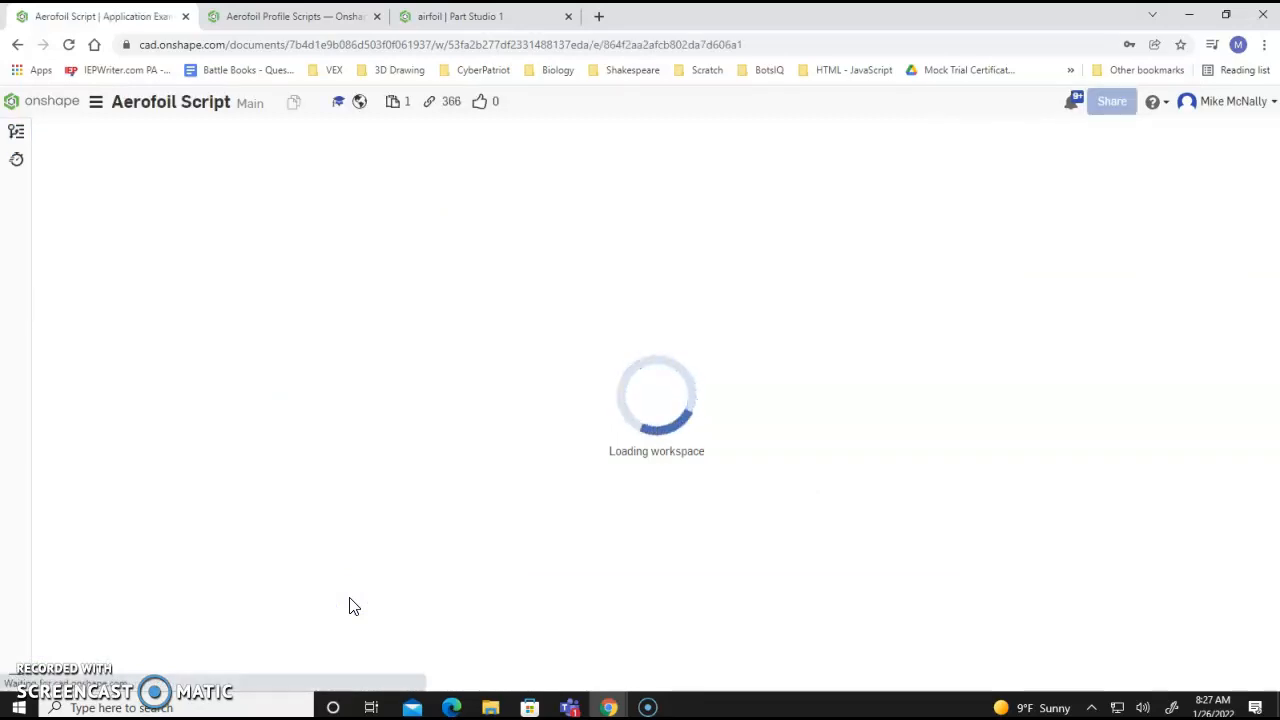
{"action": "left_click", "coordinate": [350, 617]}
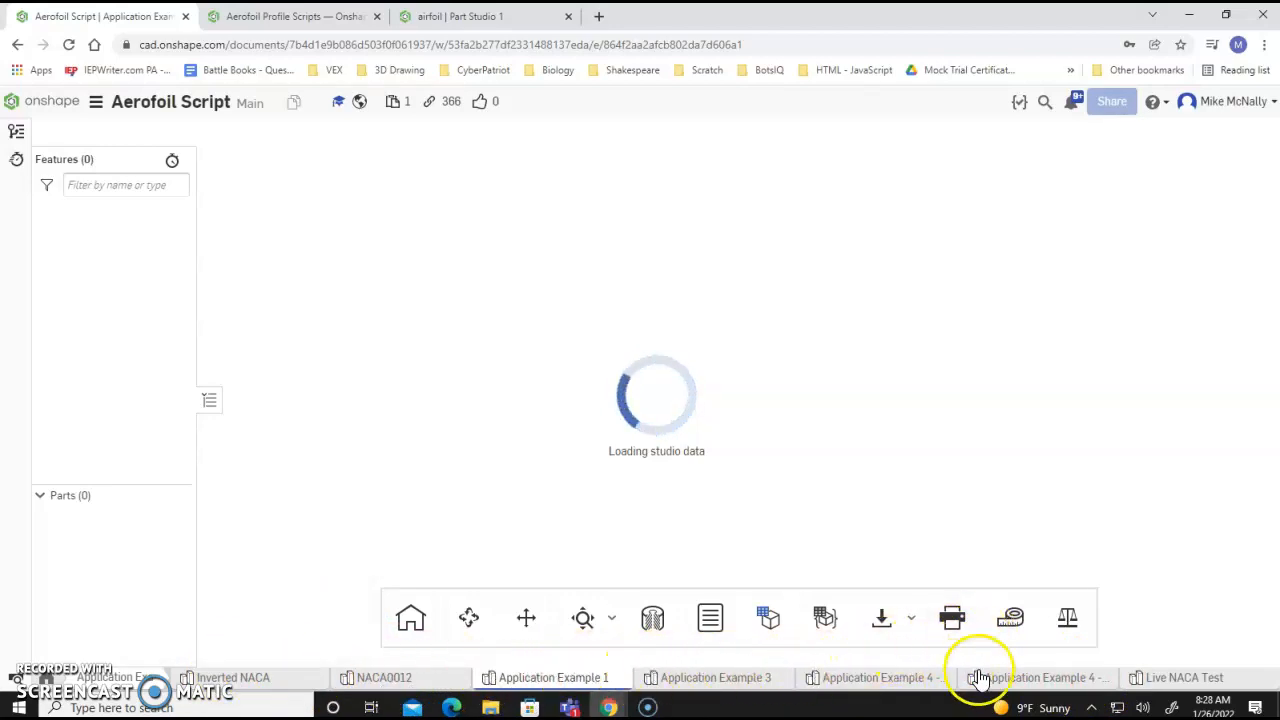
- Copy the view-only workspace to a new editable document named "Aerofoil Script - Copy"
{"action": "mouse_move", "coordinate": [1170, 680]}
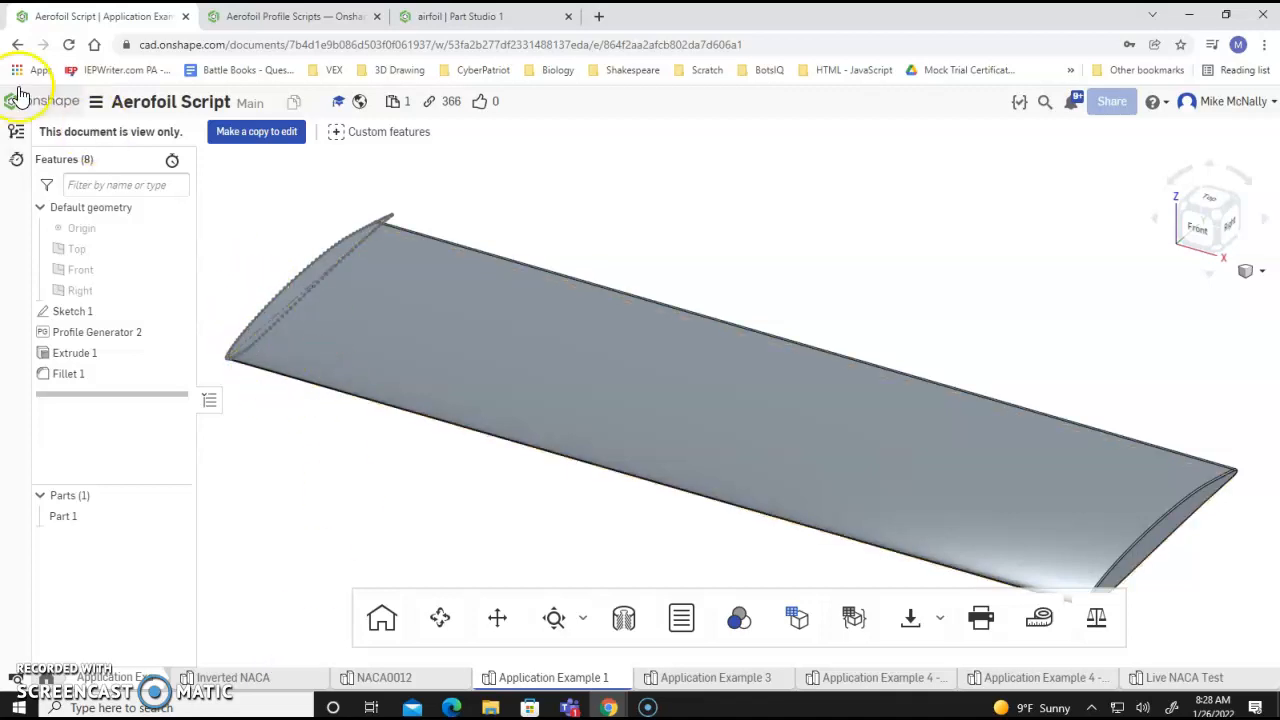
{"action": "left_click", "coordinate": [255, 140]}
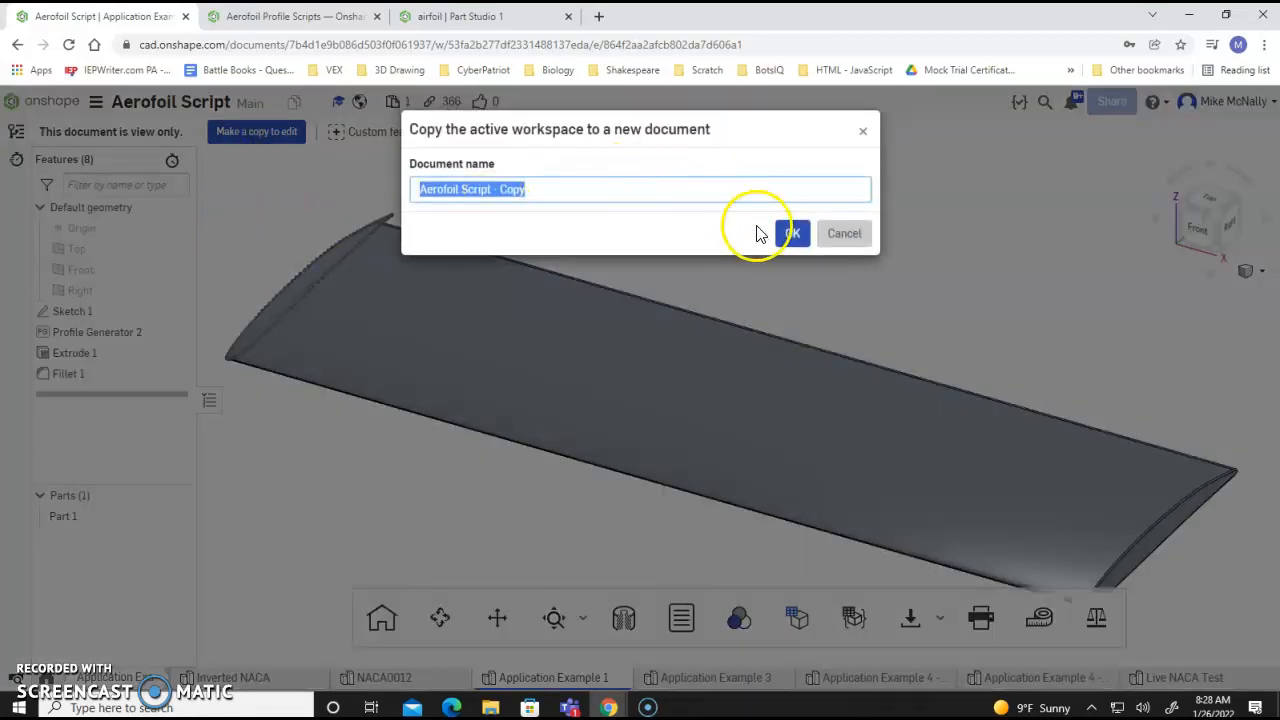
{"action": "left_click", "coordinate": [787, 237]}
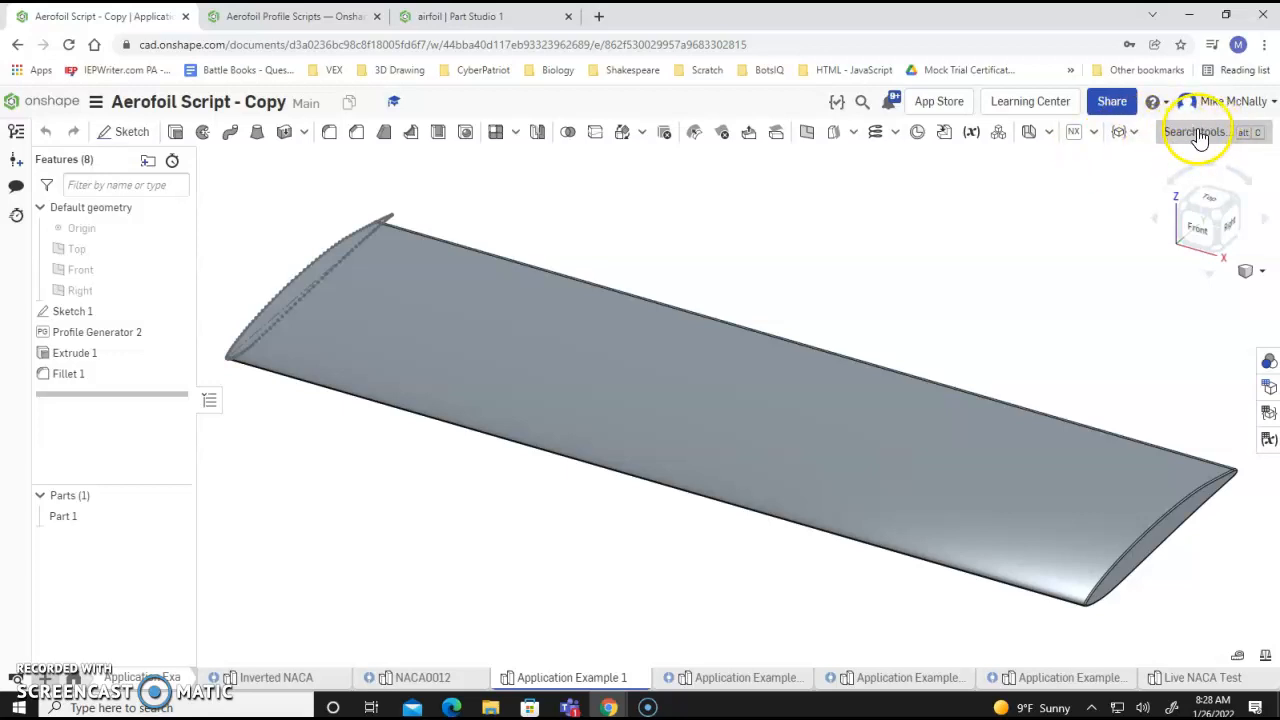
{"action": "left_click", "coordinate": [1200, 238]}
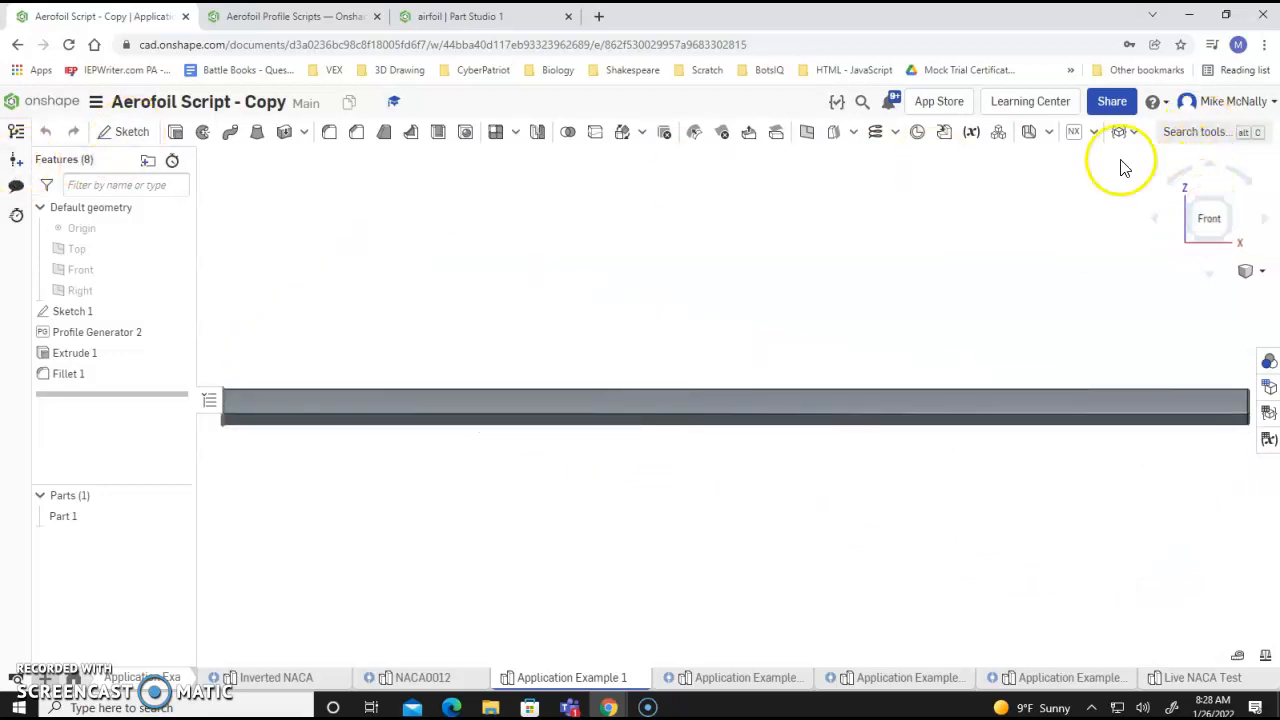
{"action": "left_click", "coordinate": [129, 131]}
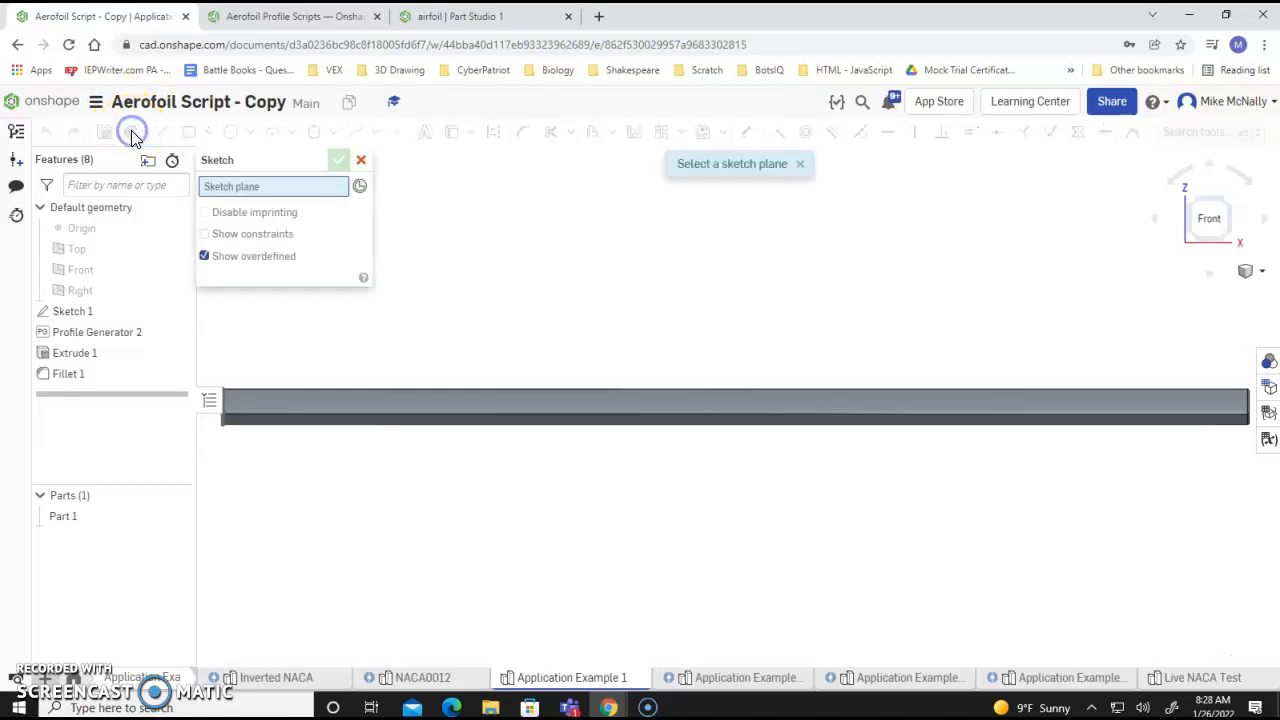
{"action": "left_click", "coordinate": [733, 316]}
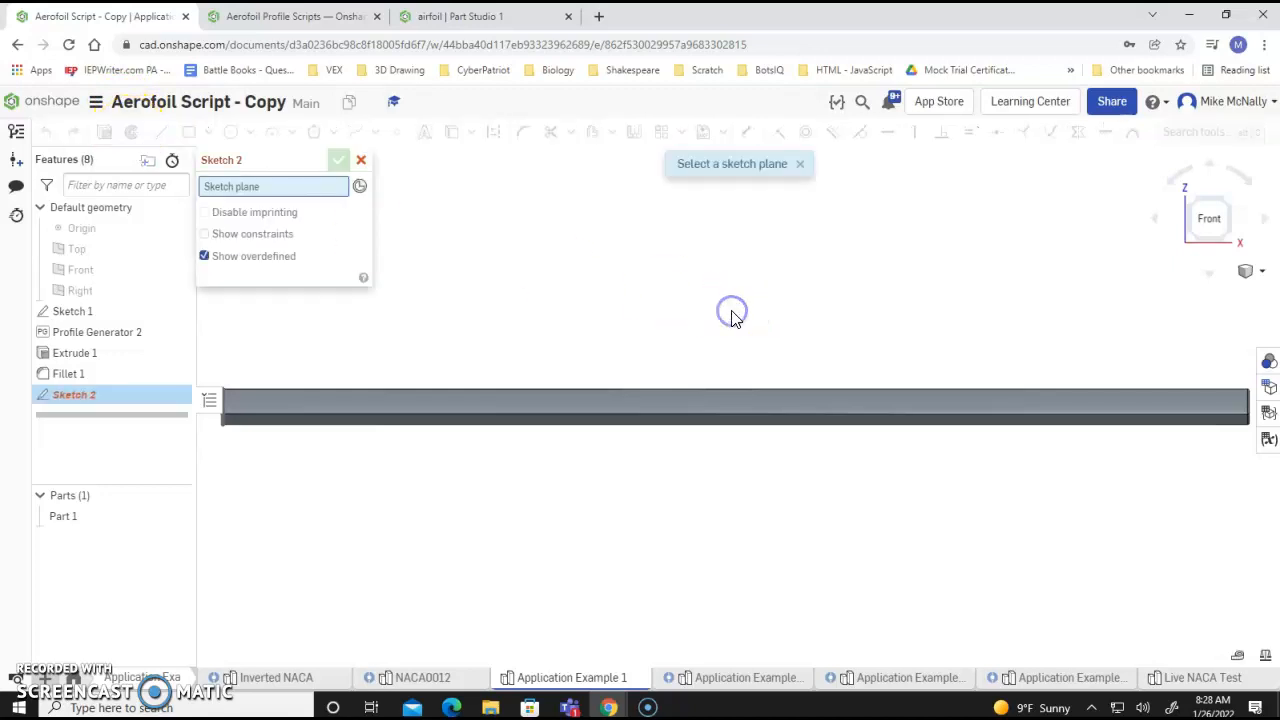
{"action": "left_click", "coordinate": [739, 390]}
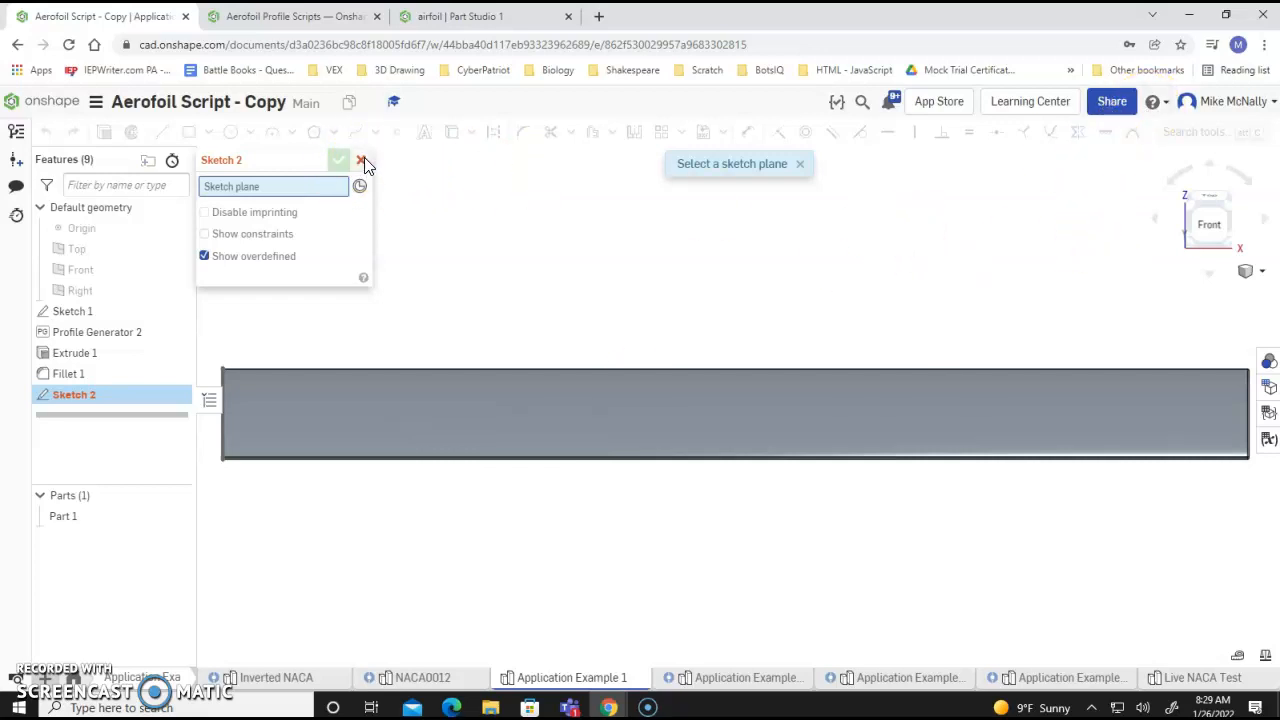
- Open Sketch 1 for editing and search the available tools for "NACA XXXX", then leave the sketch without changes
{"action": "right_click", "coordinate": [55, 317]}
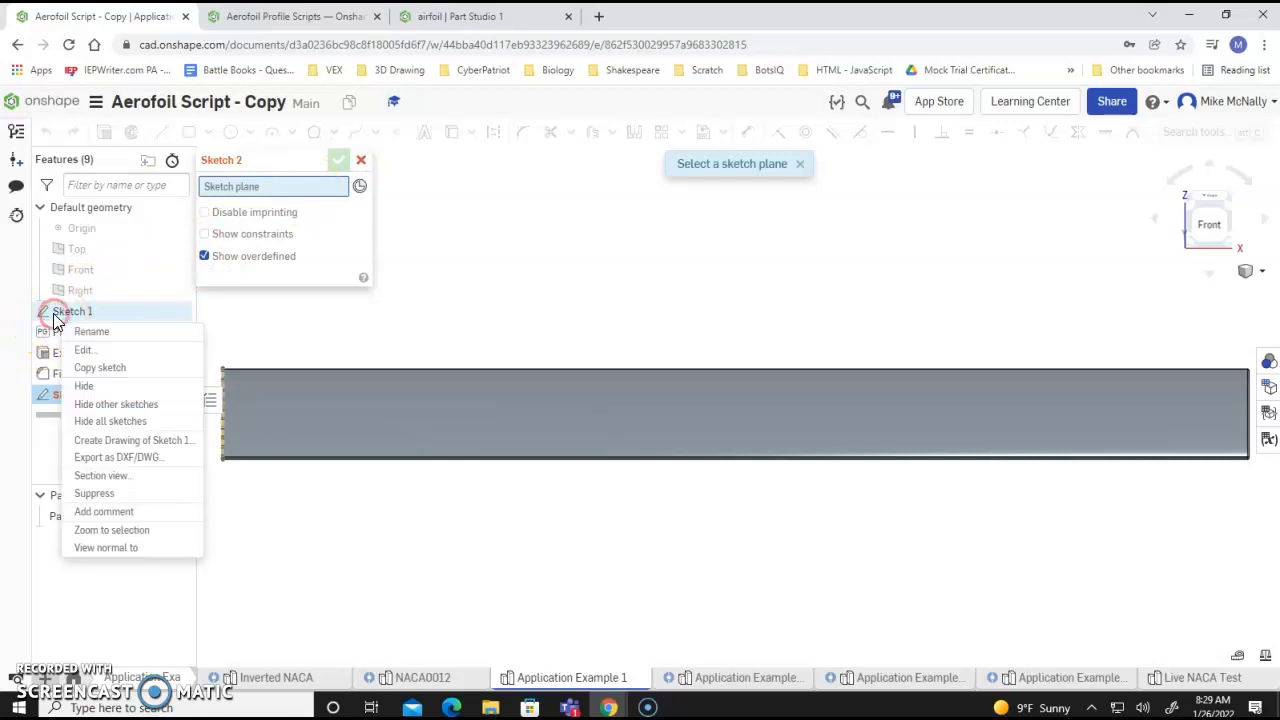
{"action": "left_click", "coordinate": [95, 350]}
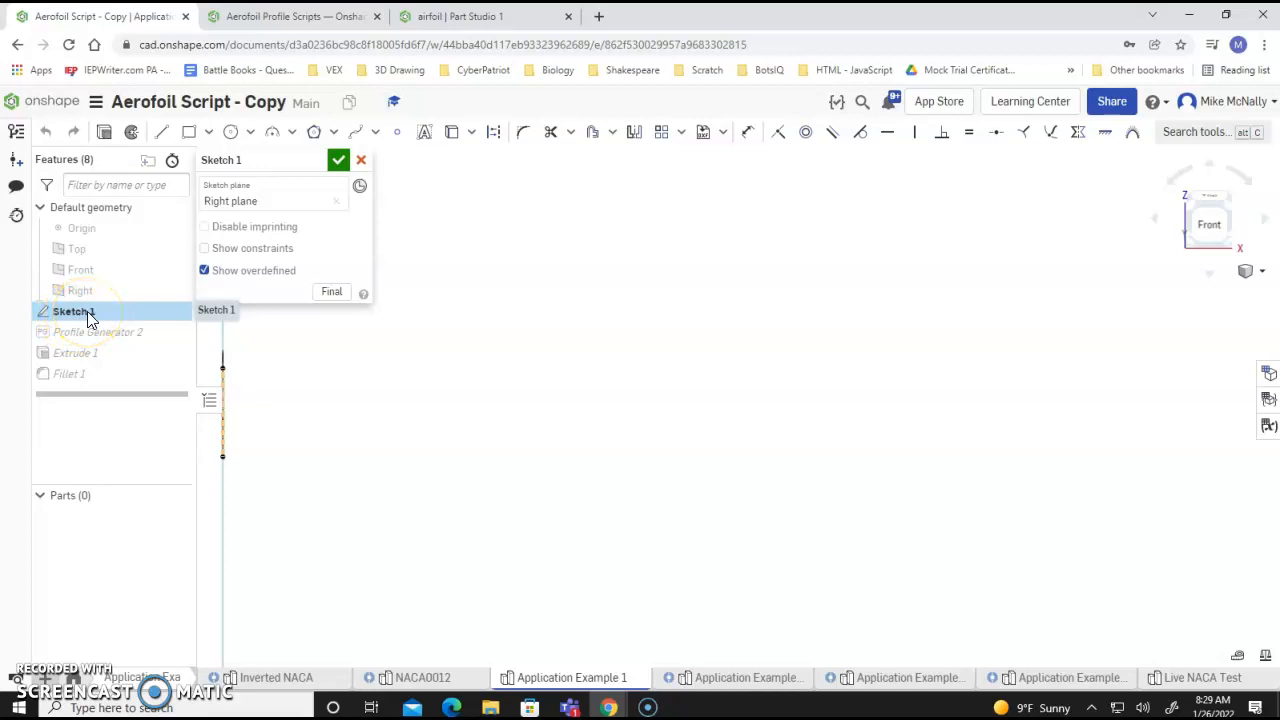
{"action": "left_click", "coordinate": [1194, 134]}
{"action": "left_click", "coordinate": [1050, 175]}
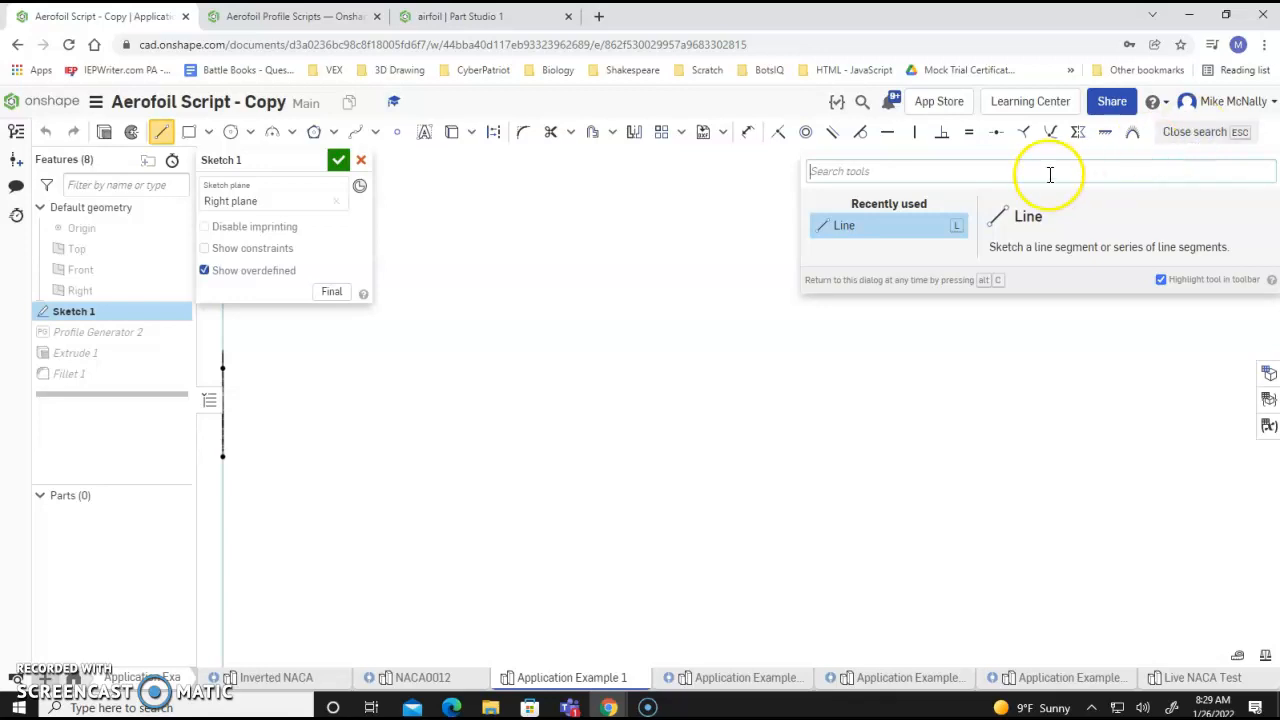
{"action": "type", "text": "NACA XXXX"}
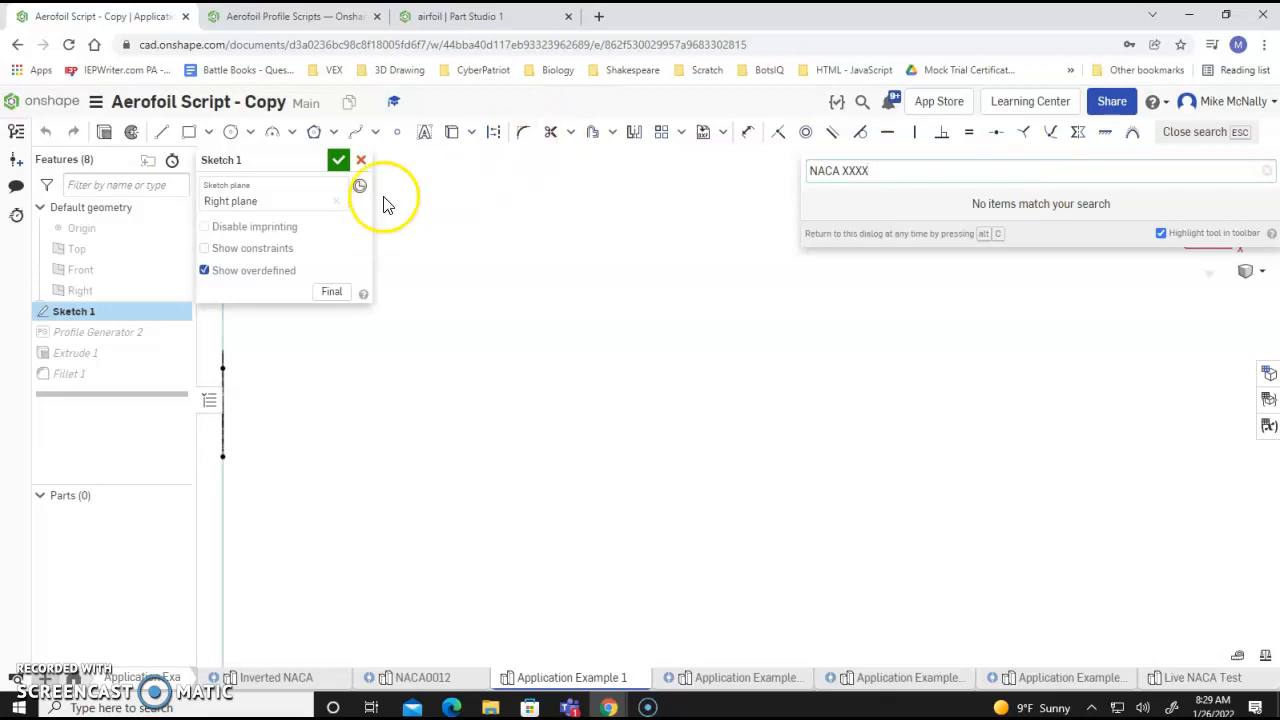
{"action": "left_click", "coordinate": [361, 160]}
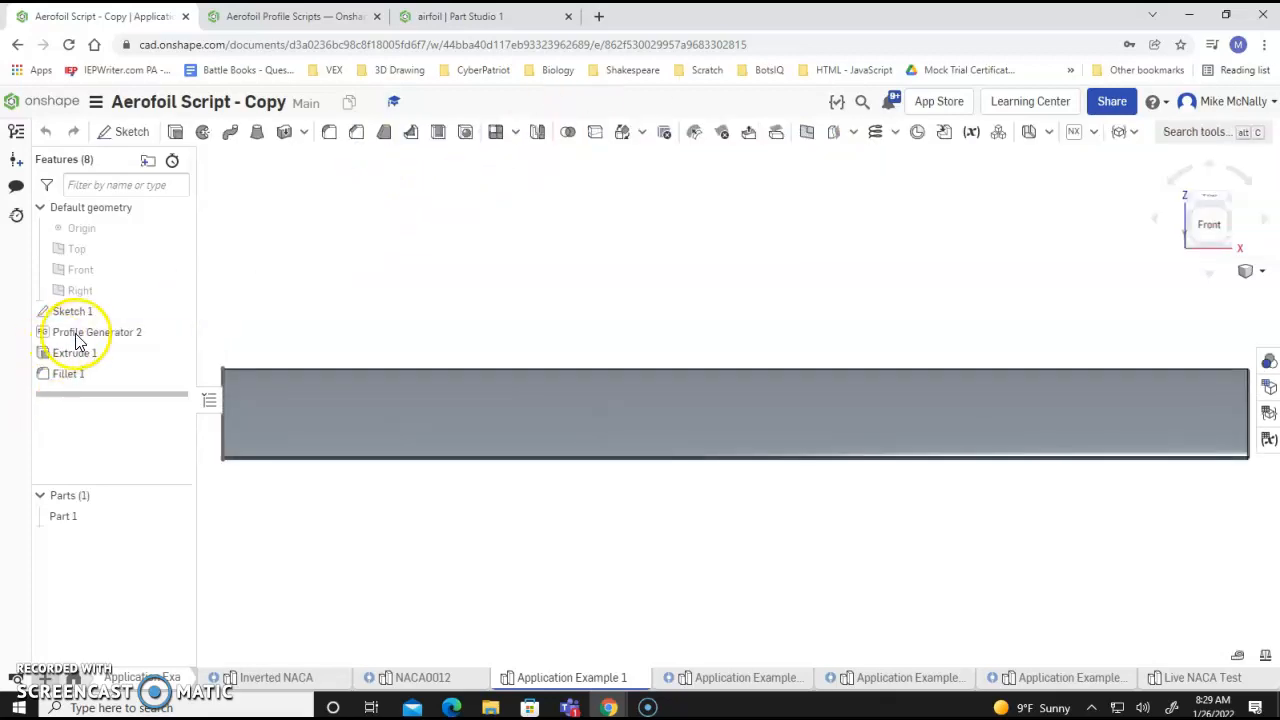
- Open Profile Generator 2 for editing, search the available tools for "naca" and start the NACA XXXX feature
{"action": "right_click", "coordinate": [88, 335]}
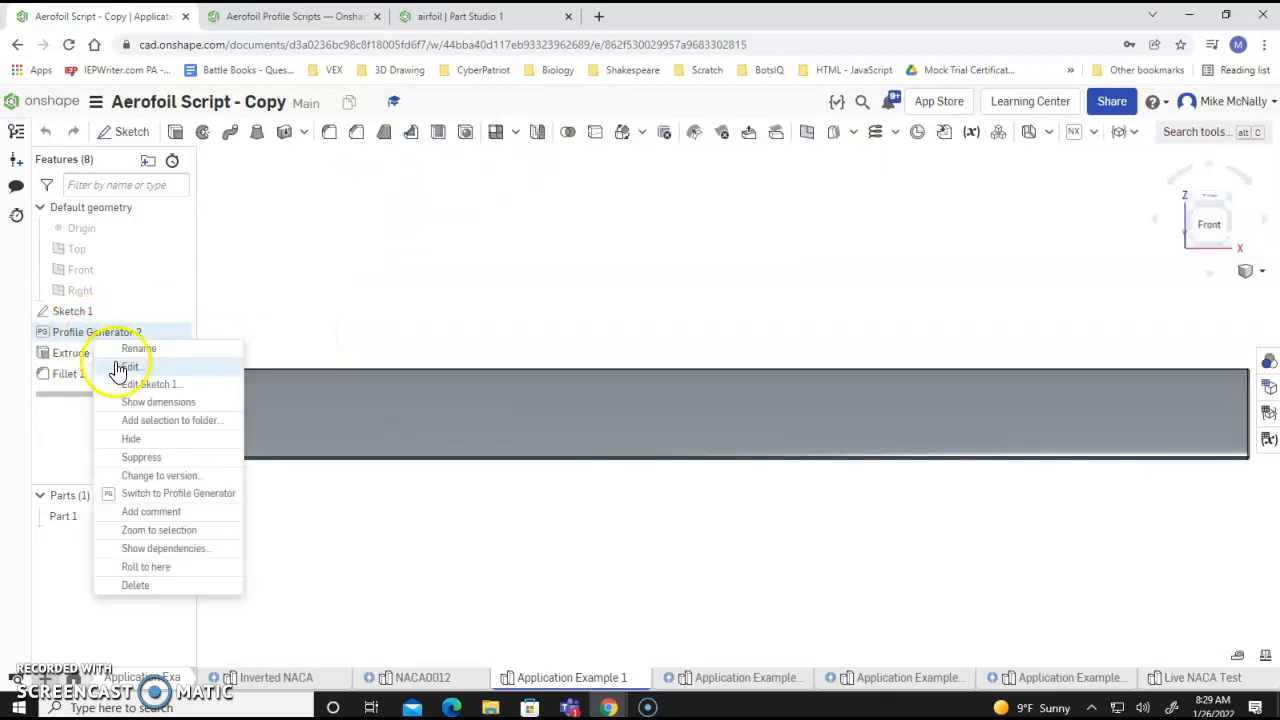
{"action": "left_click", "coordinate": [115, 365]}
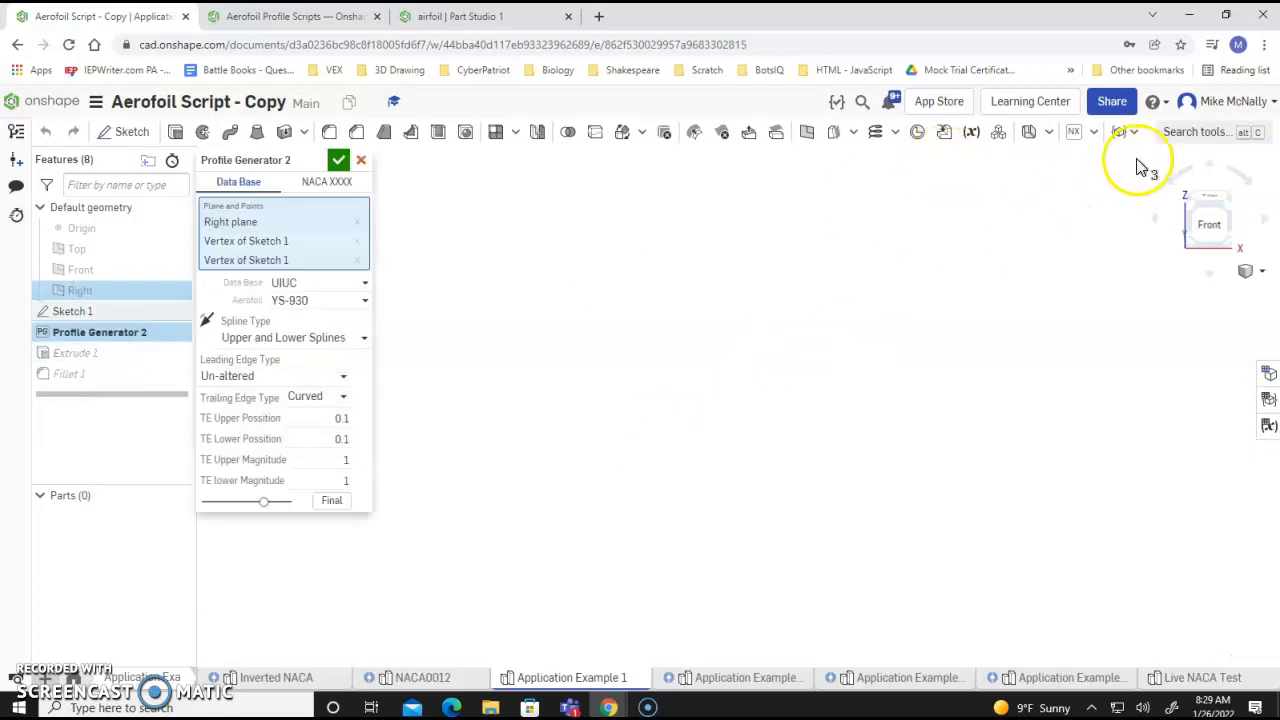
{"action": "left_click", "coordinate": [1193, 136]}
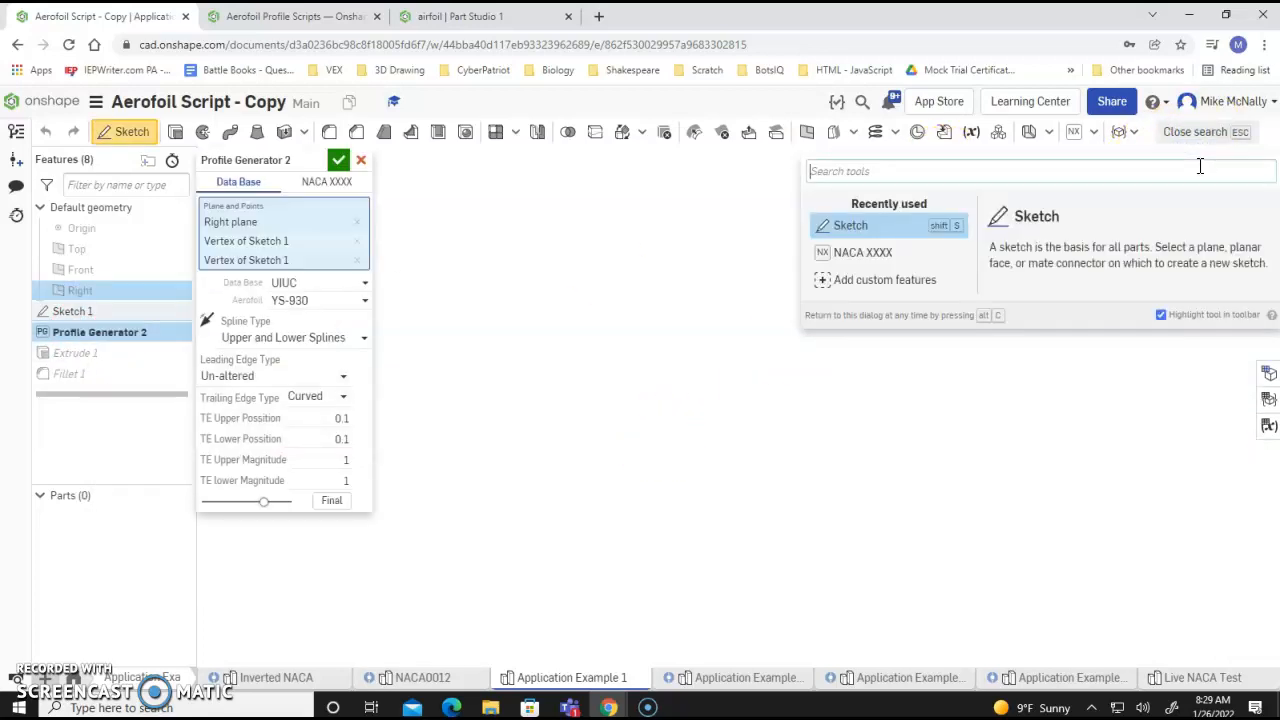
{"action": "type", "text": "naca"}
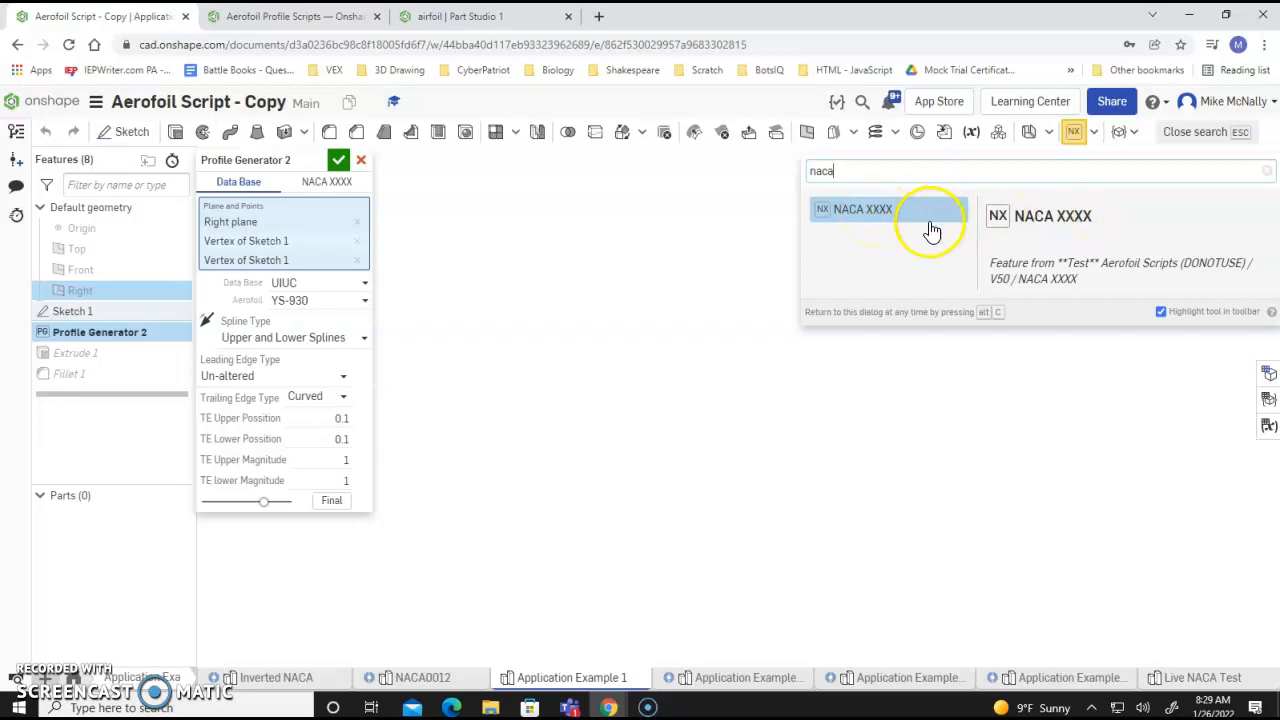
{"action": "left_click", "coordinate": [871, 209]}
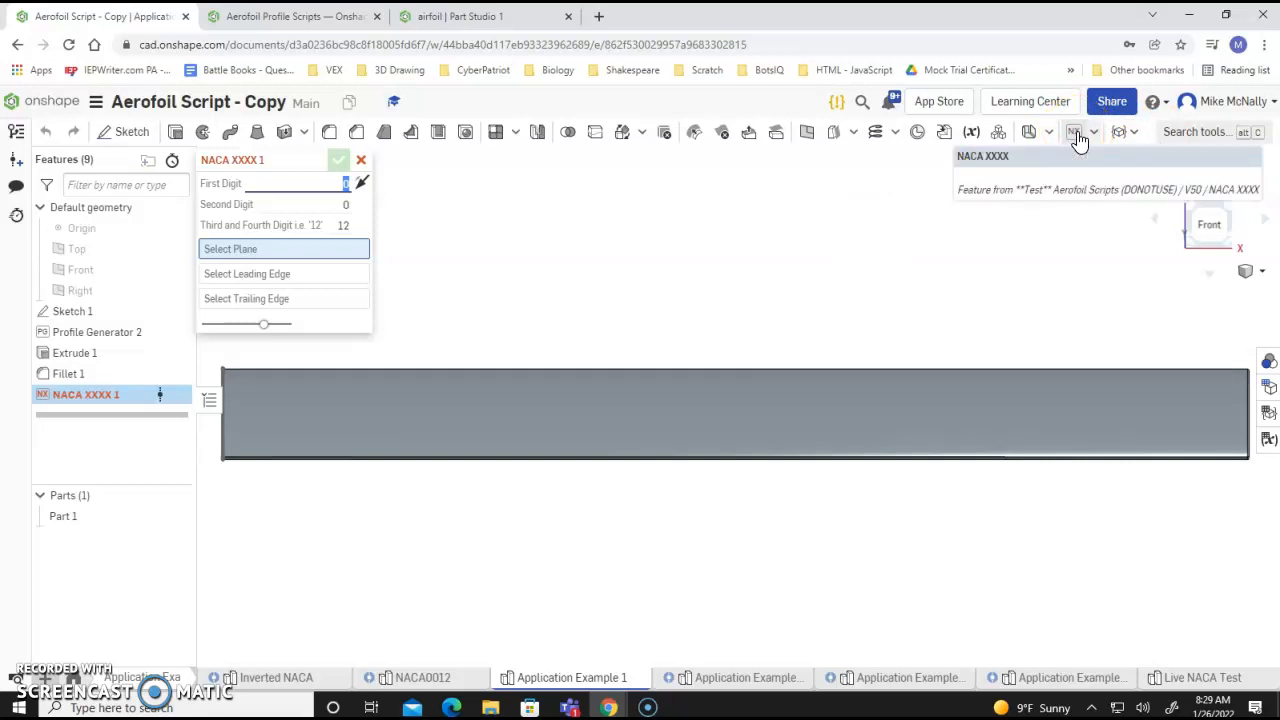
- Close the two open Onshape documents and load the My Onshape documents page from onshape.com in a new browser tab
{"action": "left_click", "coordinate": [185, 16]}
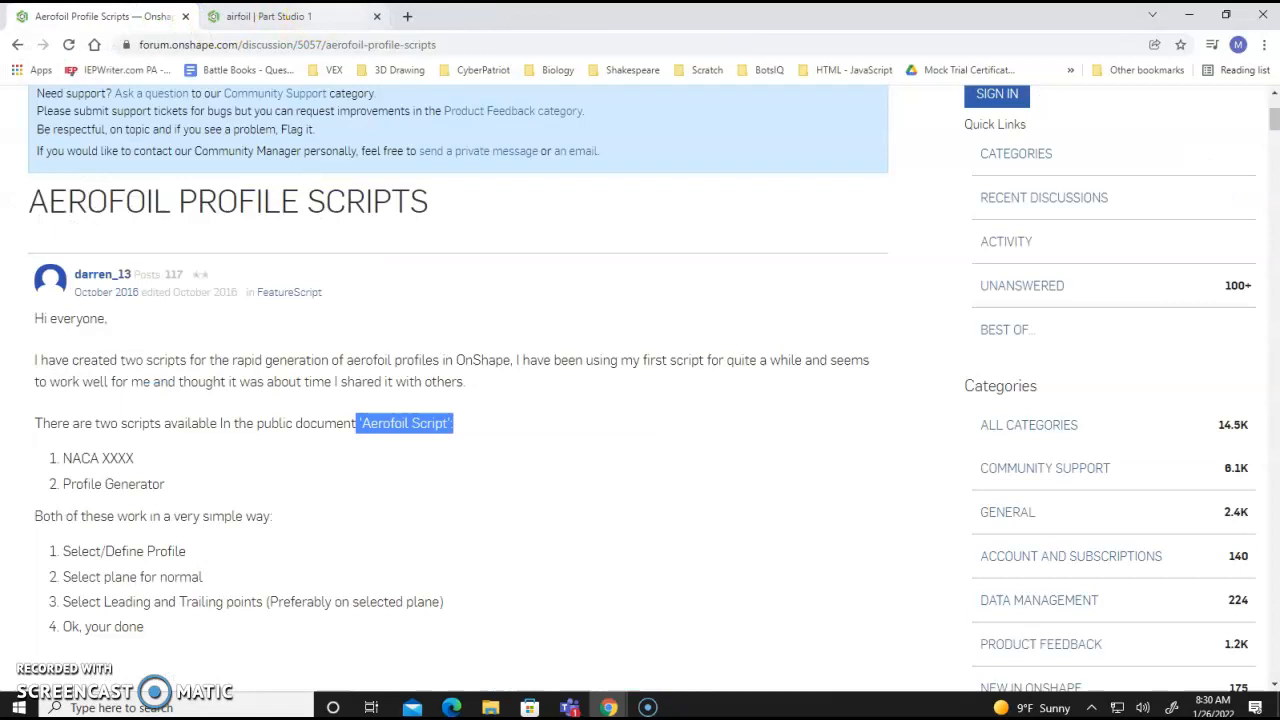
{"action": "left_click", "coordinate": [378, 16]}
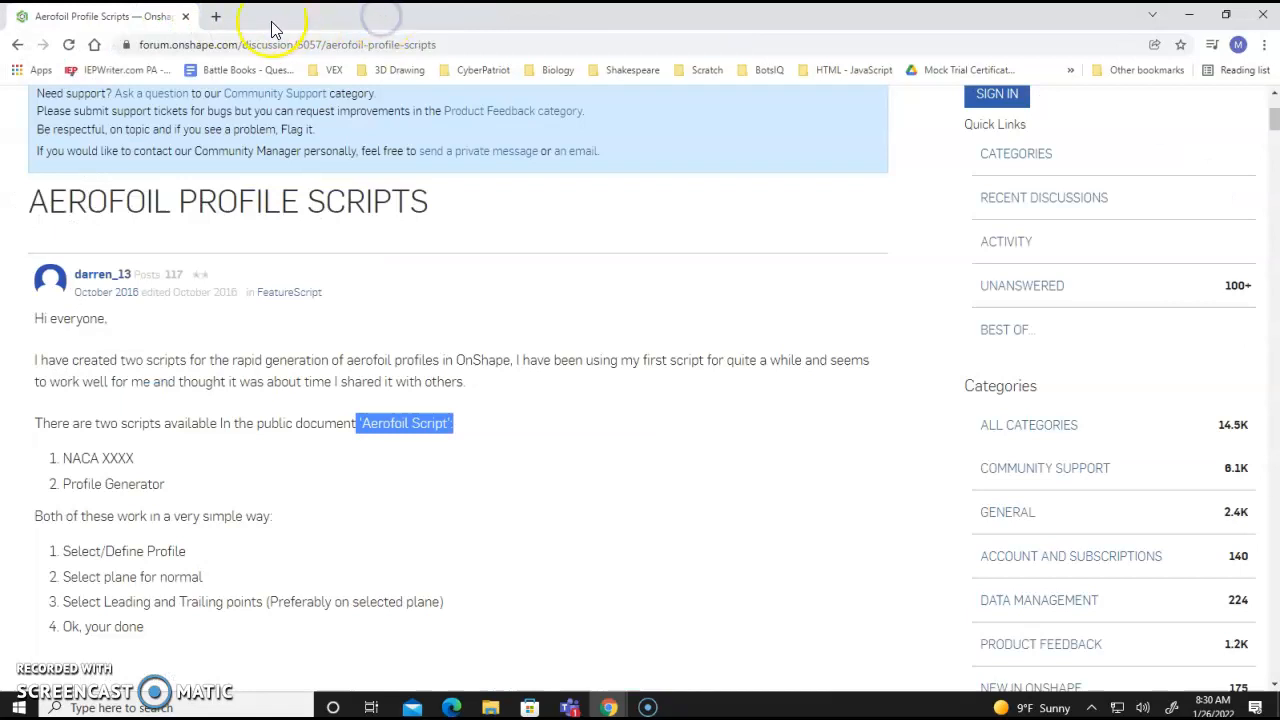
{"action": "left_click", "coordinate": [208, 16]}
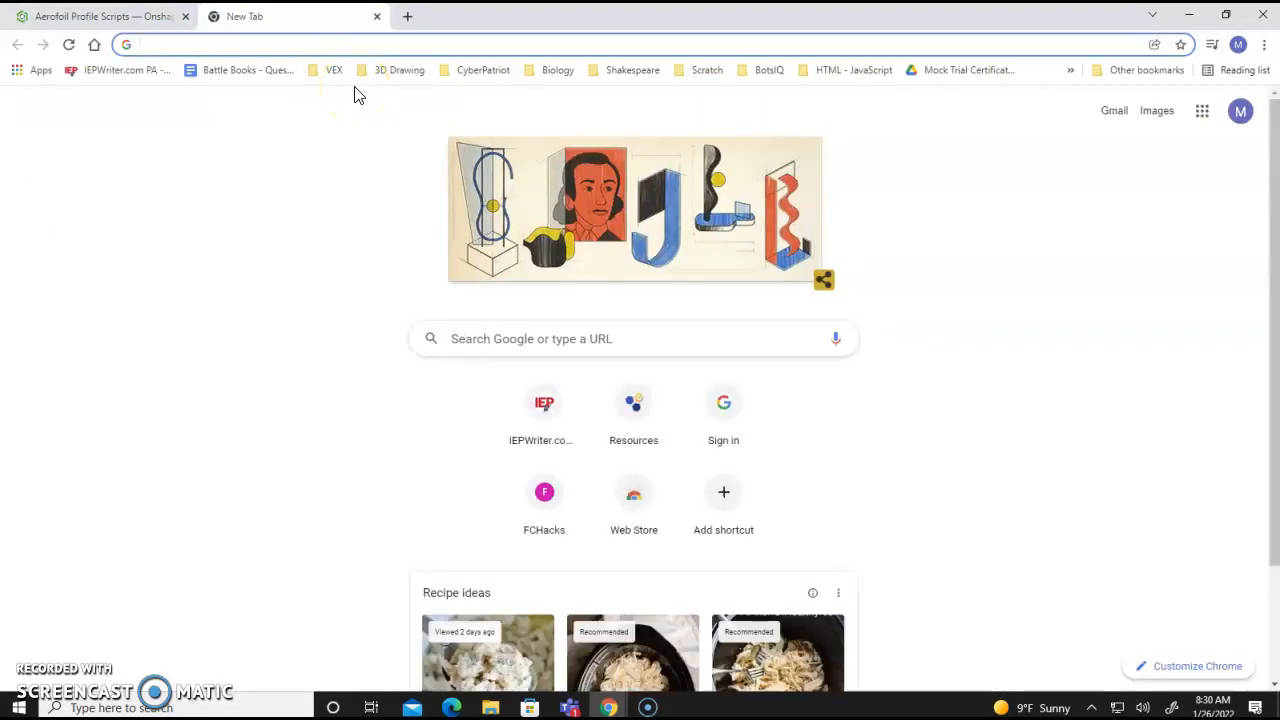
{"action": "type", "text": "onshape.com"}
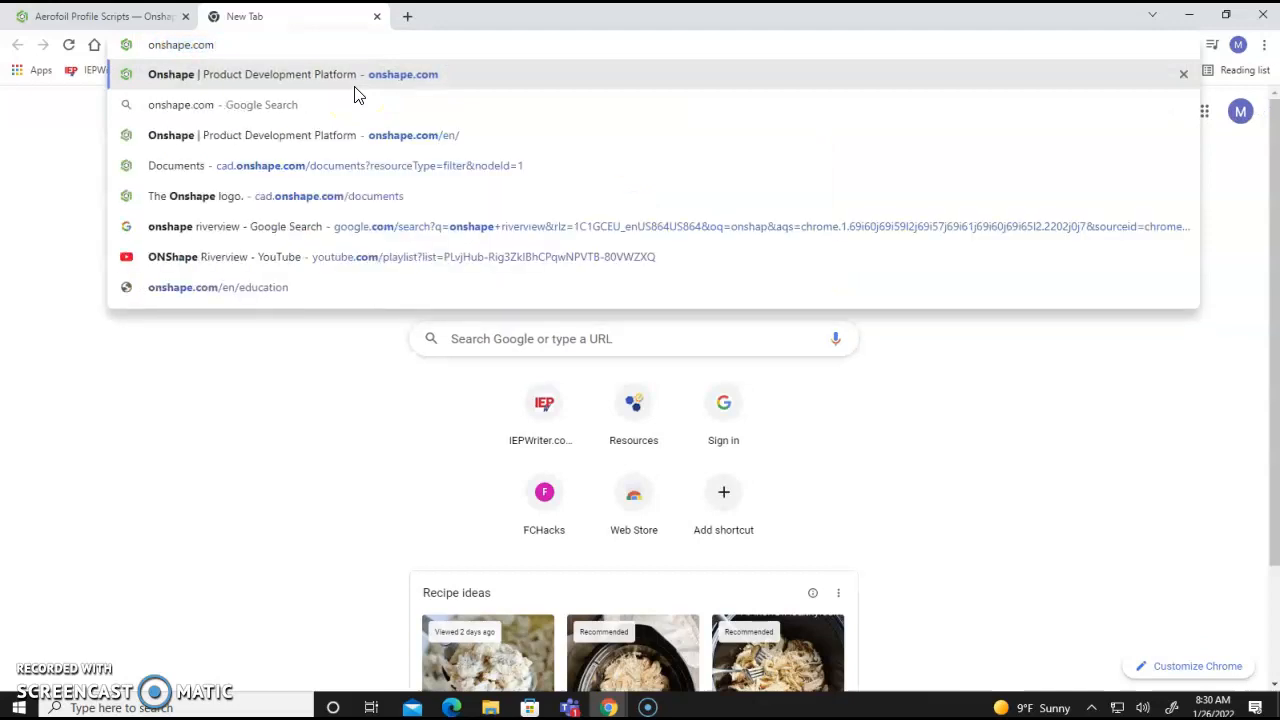
{"action": "key", "text": "Return"}
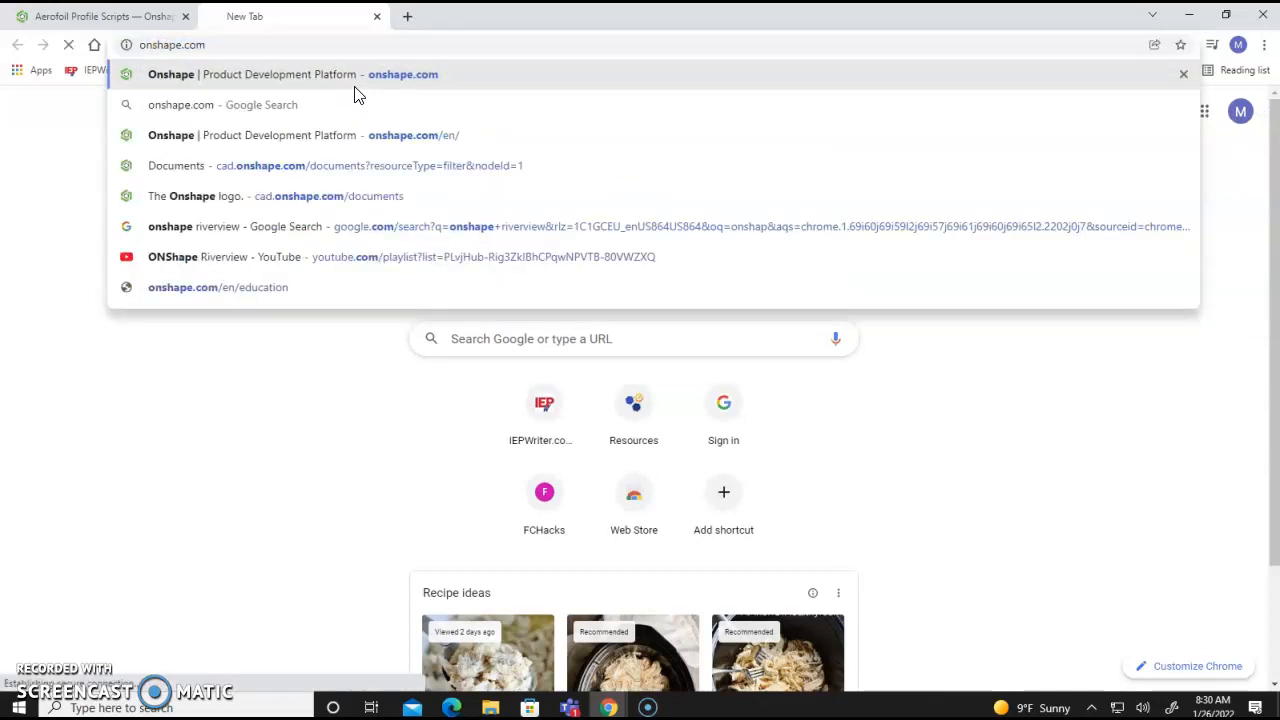
{"action": "left_click", "coordinate": [1191, 108]}
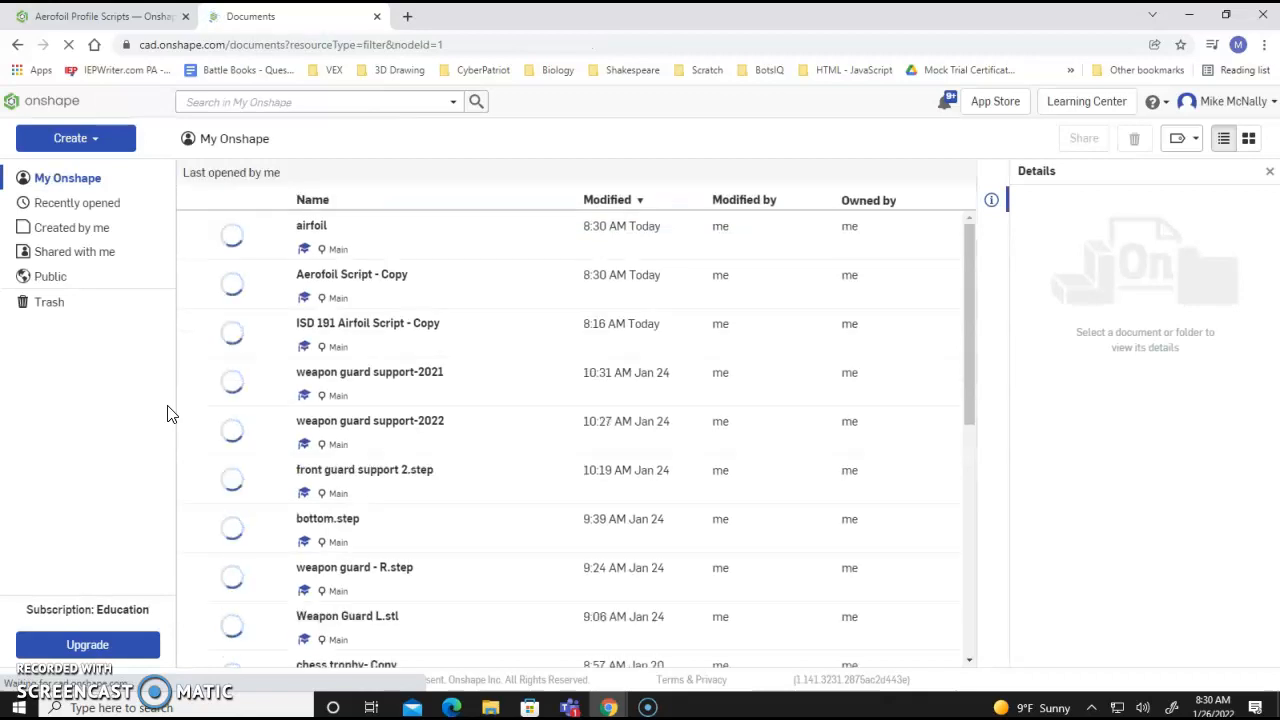
- Create a new Onshape document named "foil"
{"action": "left_click", "coordinate": [75, 138]}
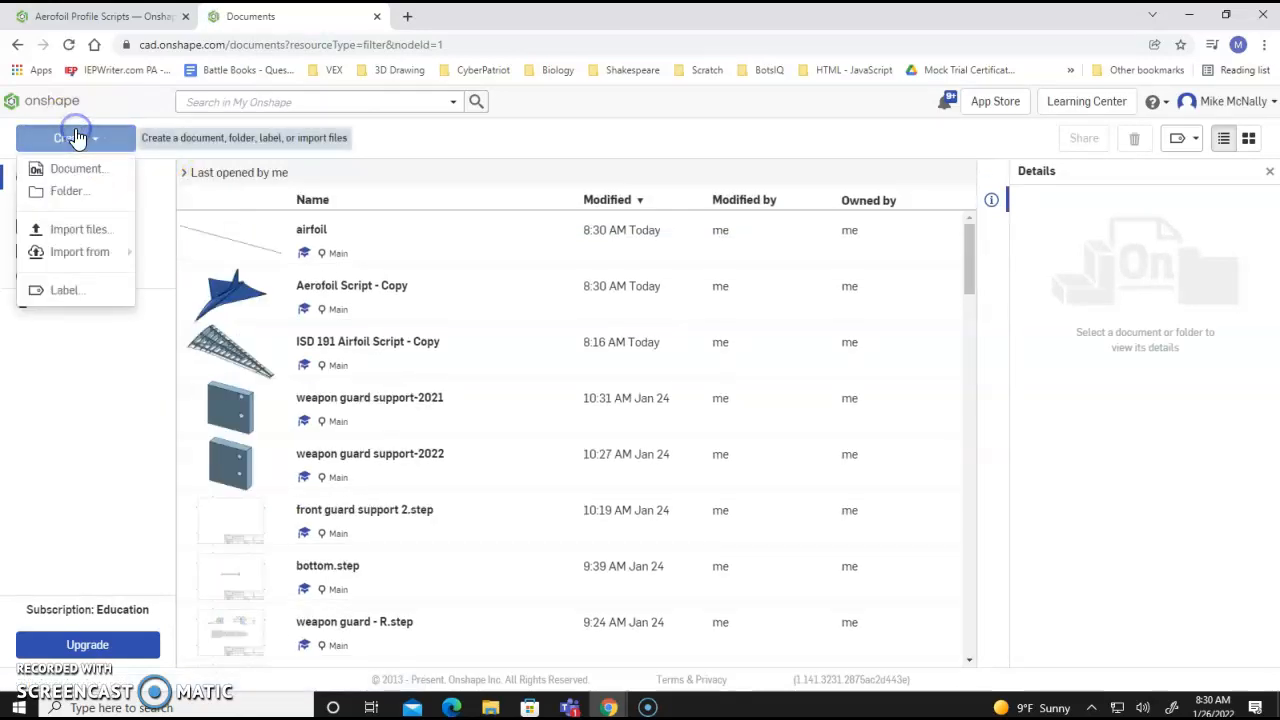
{"action": "left_click", "coordinate": [70, 166]}
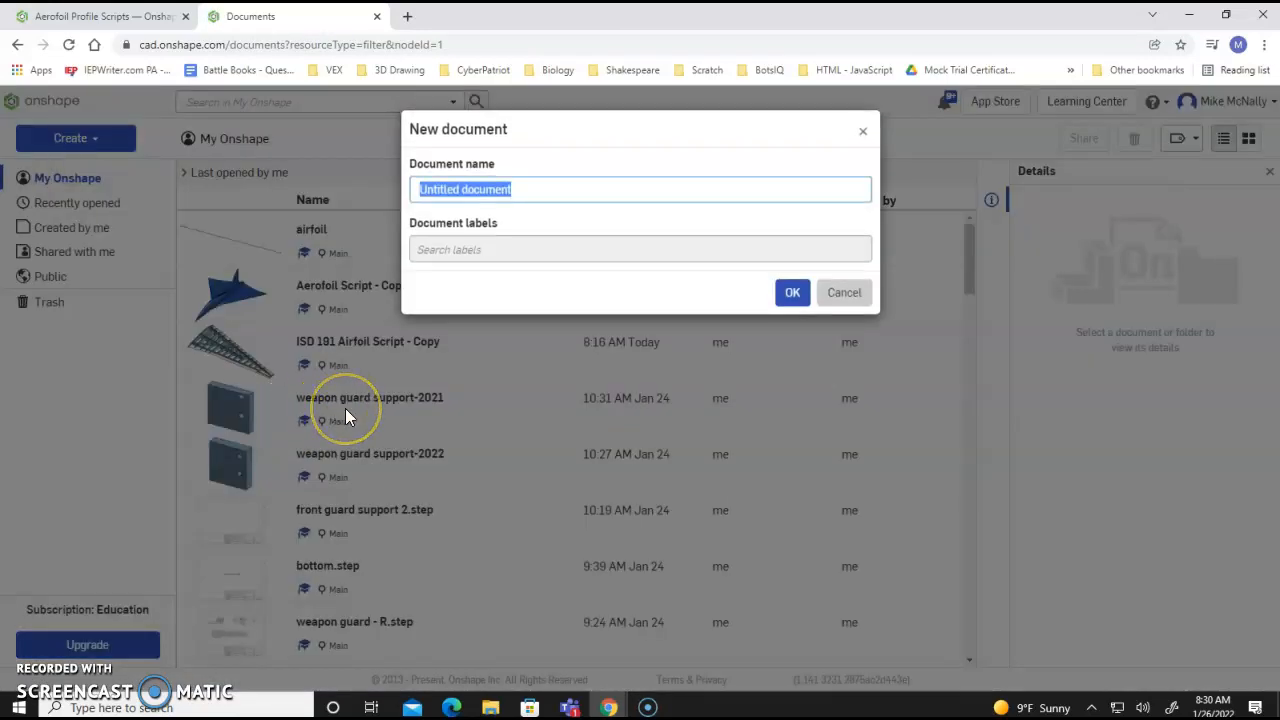
{"action": "type", "text": "a"}
{"action": "key", "text": "BackSpace"}
{"action": "type", "text": "foil"}
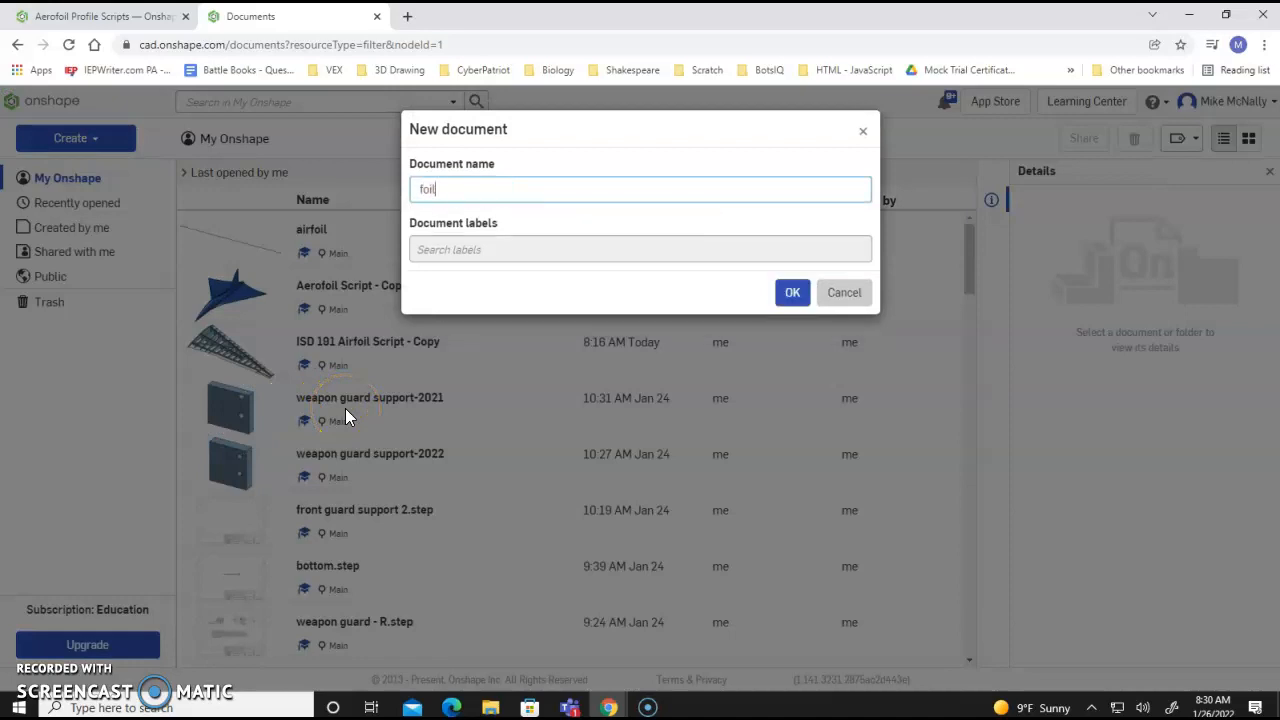
{"action": "left_click", "coordinate": [797, 290]}
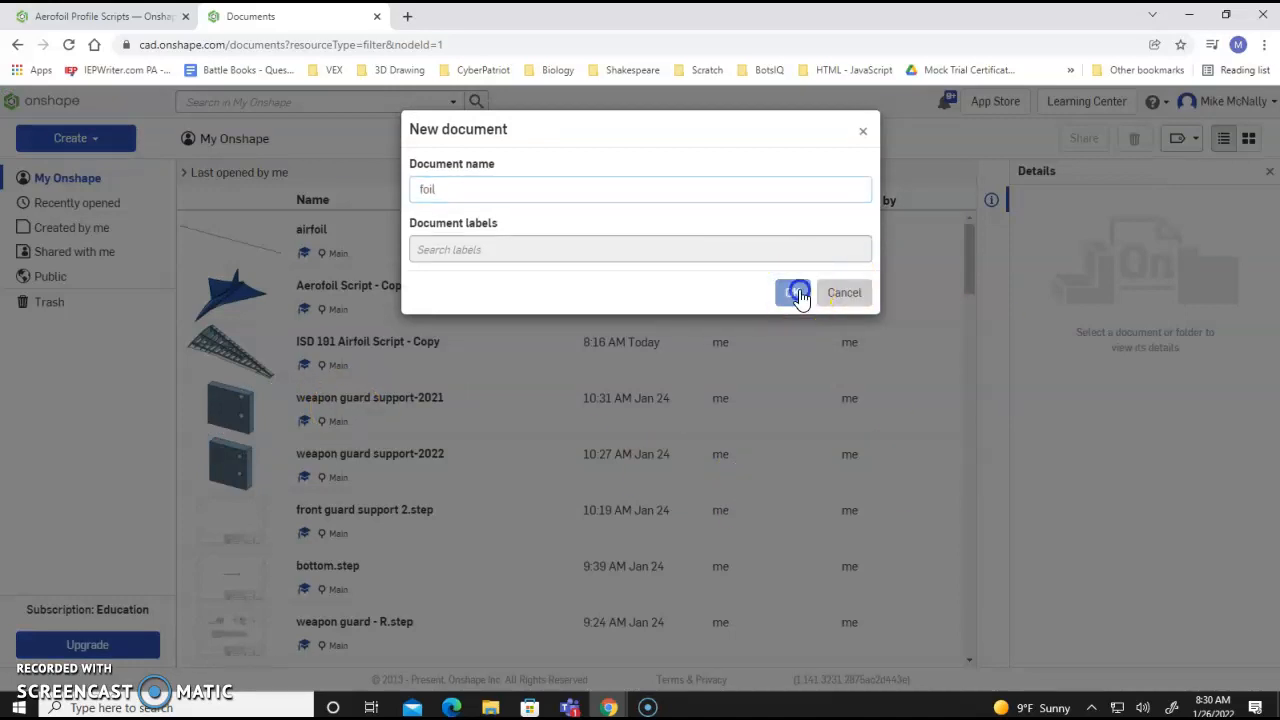
{"action": "left_click", "coordinate": [798, 310]}
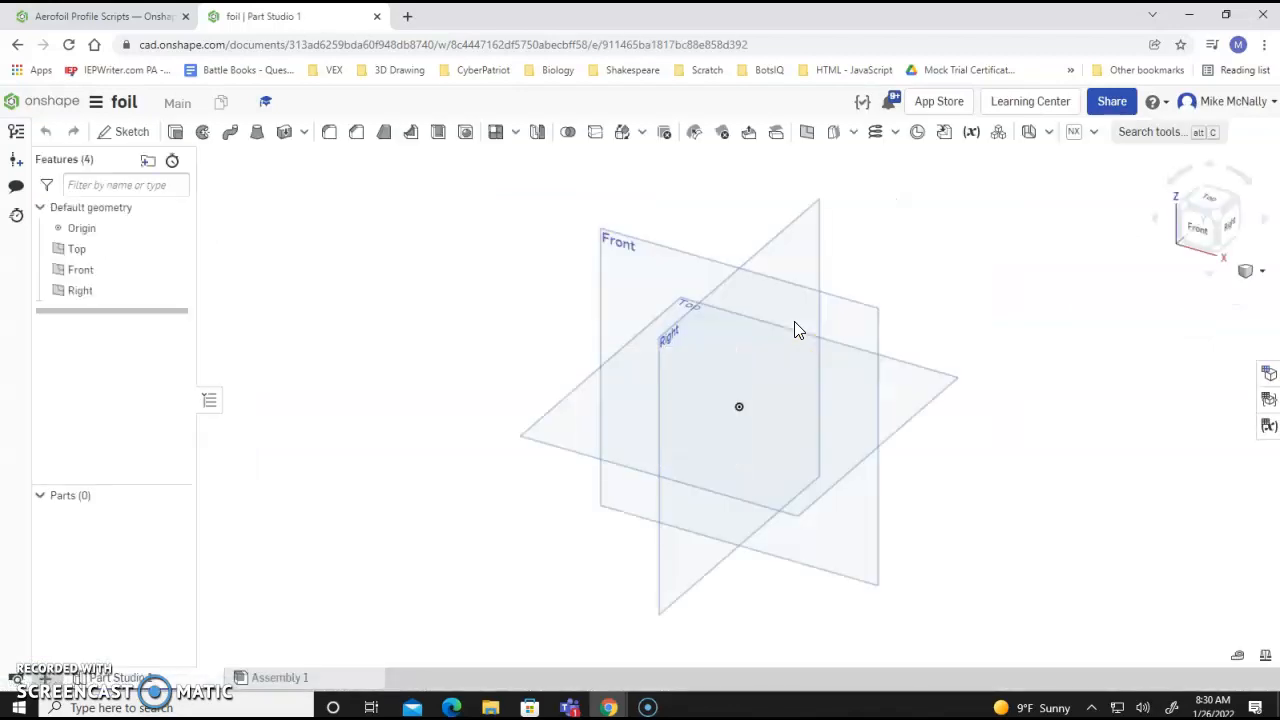
- Check the NACA XXXX custom feature available in the new foil part studio
{"action": "left_click", "coordinate": [608, 252]}
{"action": "left_click", "coordinate": [1088, 142]}
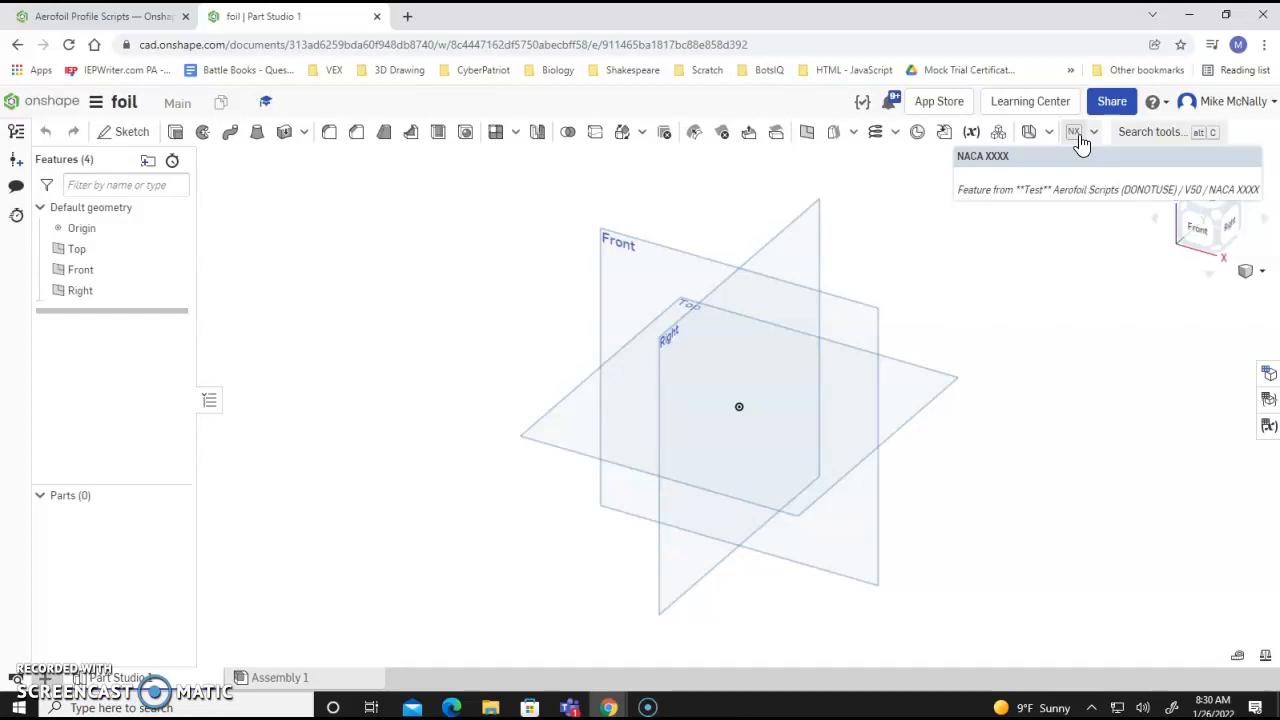
{"action": "left_click", "coordinate": [1078, 141]}
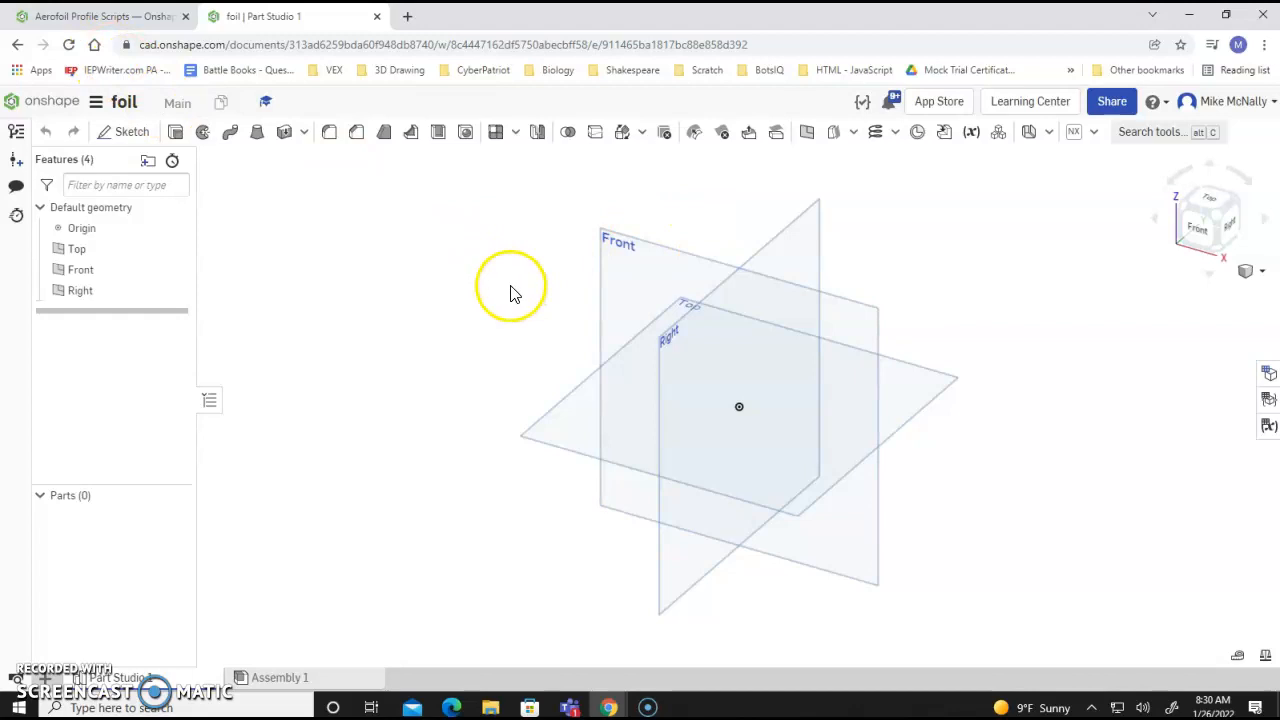
- Review the script instructions in the forum post and highlight its title, "Aerofoil Profile Scripts", comparing with the foil part studio
{"action": "left_click", "coordinate": [110, 16]}
{"action": "scroll", "coordinate": [238, 508], "scroll_direction": "down", "scroll_amount": 2}
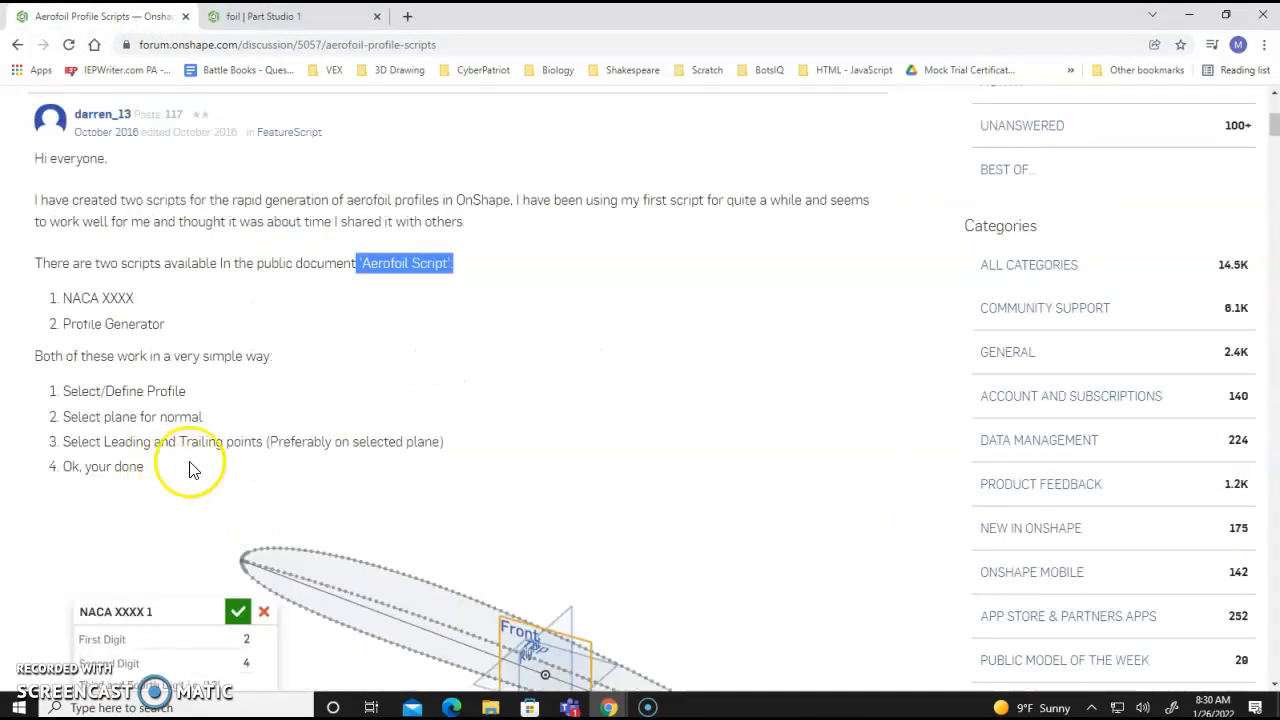
{"action": "scroll", "coordinate": [191, 466], "scroll_direction": "up", "scroll_amount": 3}
{"action": "scroll", "coordinate": [193, 470], "scroll_direction": "up", "scroll_amount": 1}
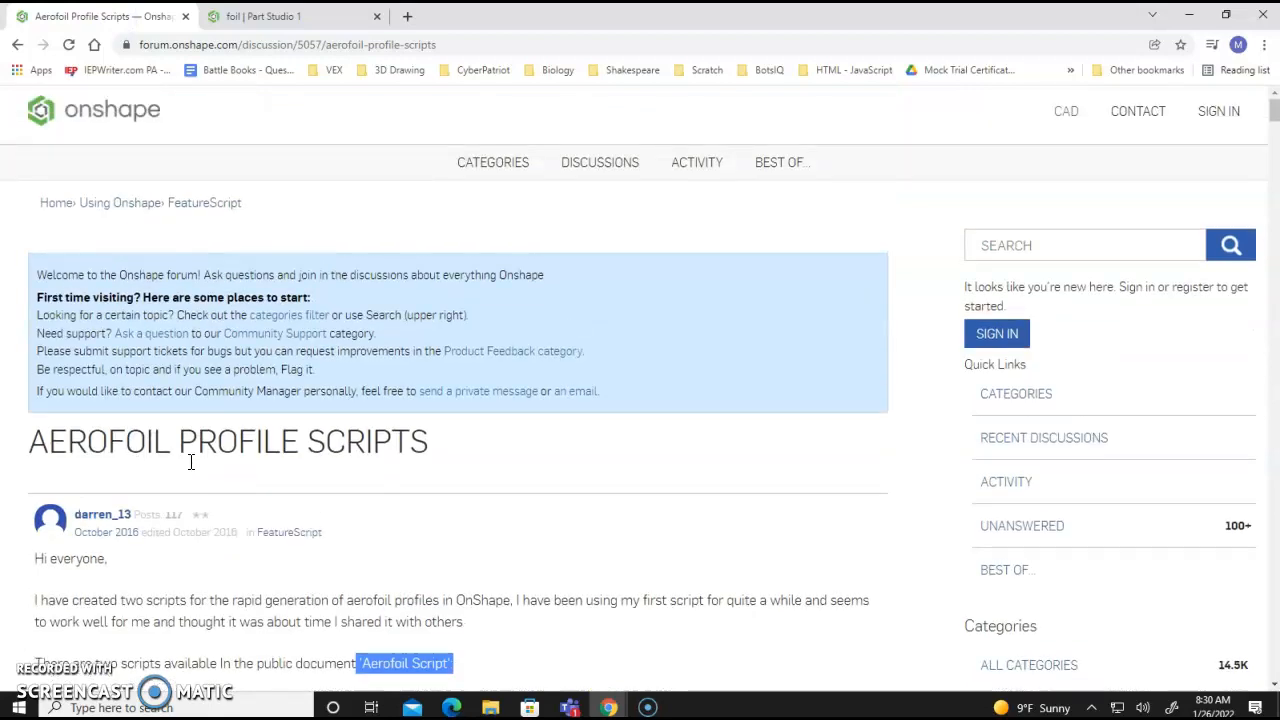
{"action": "left_click_drag", "start_coordinate": [432, 443], "coordinate": [56, 452]}
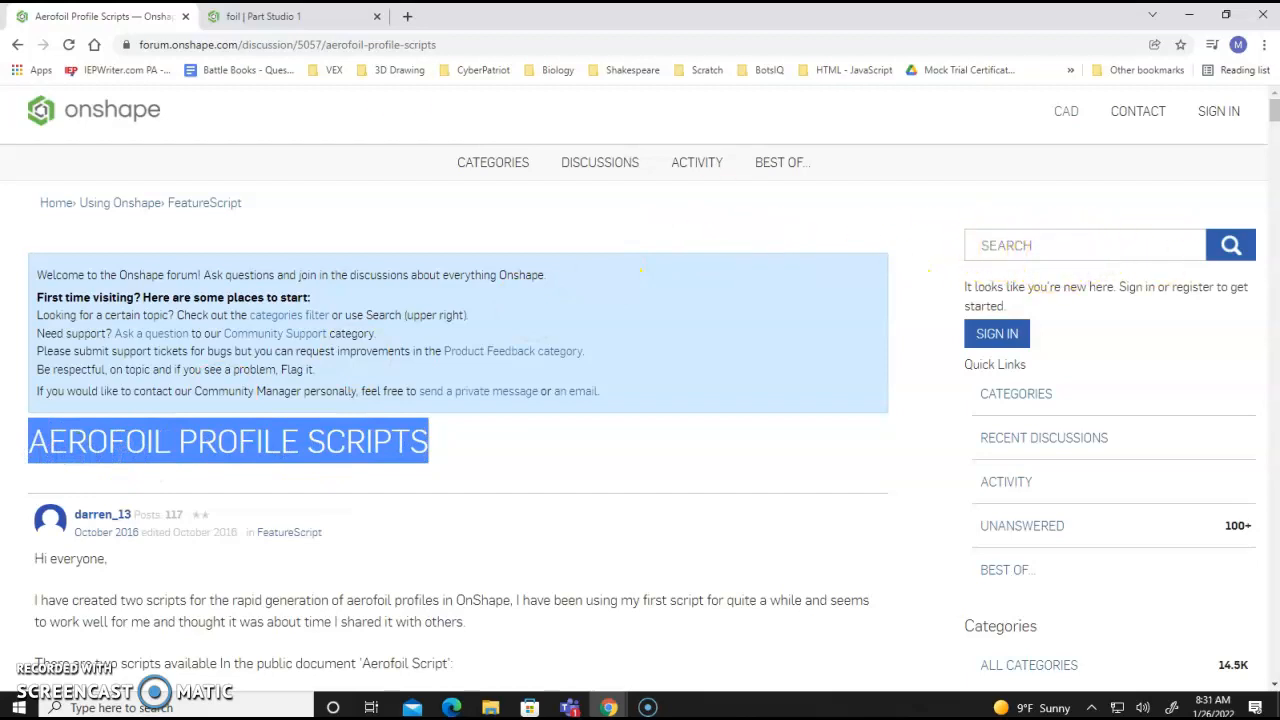
{"action": "left_click", "coordinate": [245, 20]}
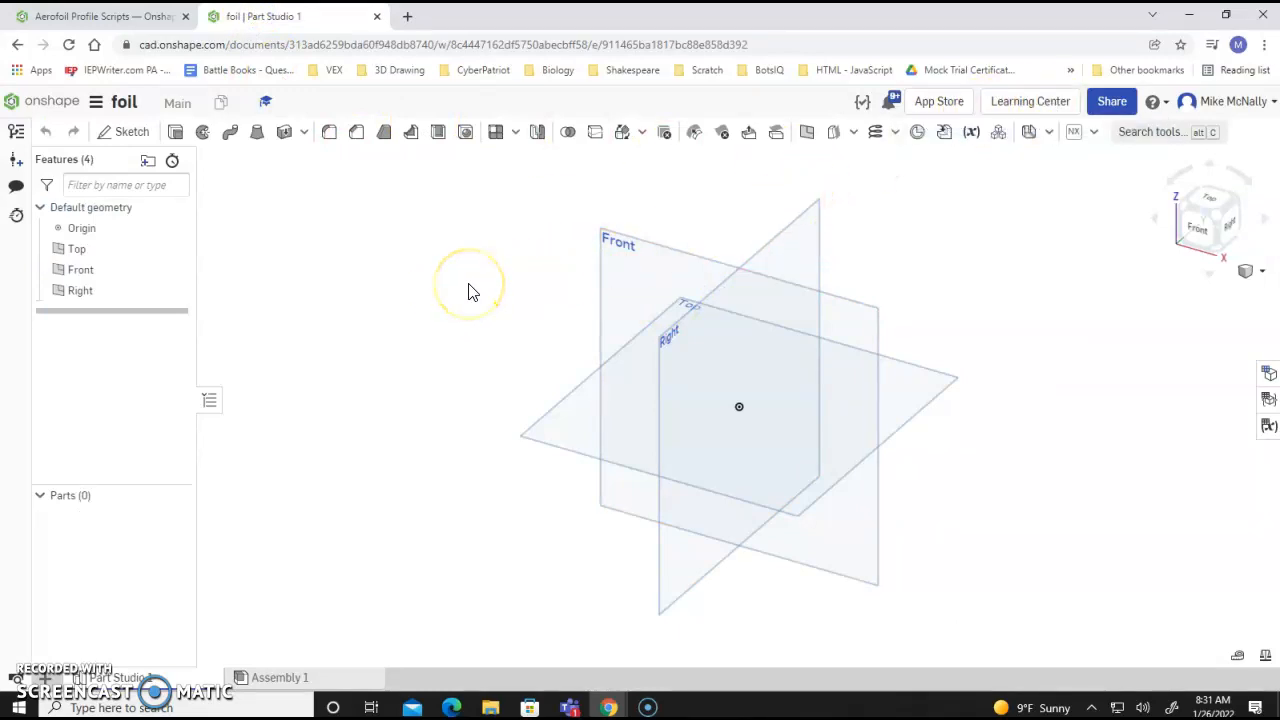
{"action": "left_click", "coordinate": [45, 16]}
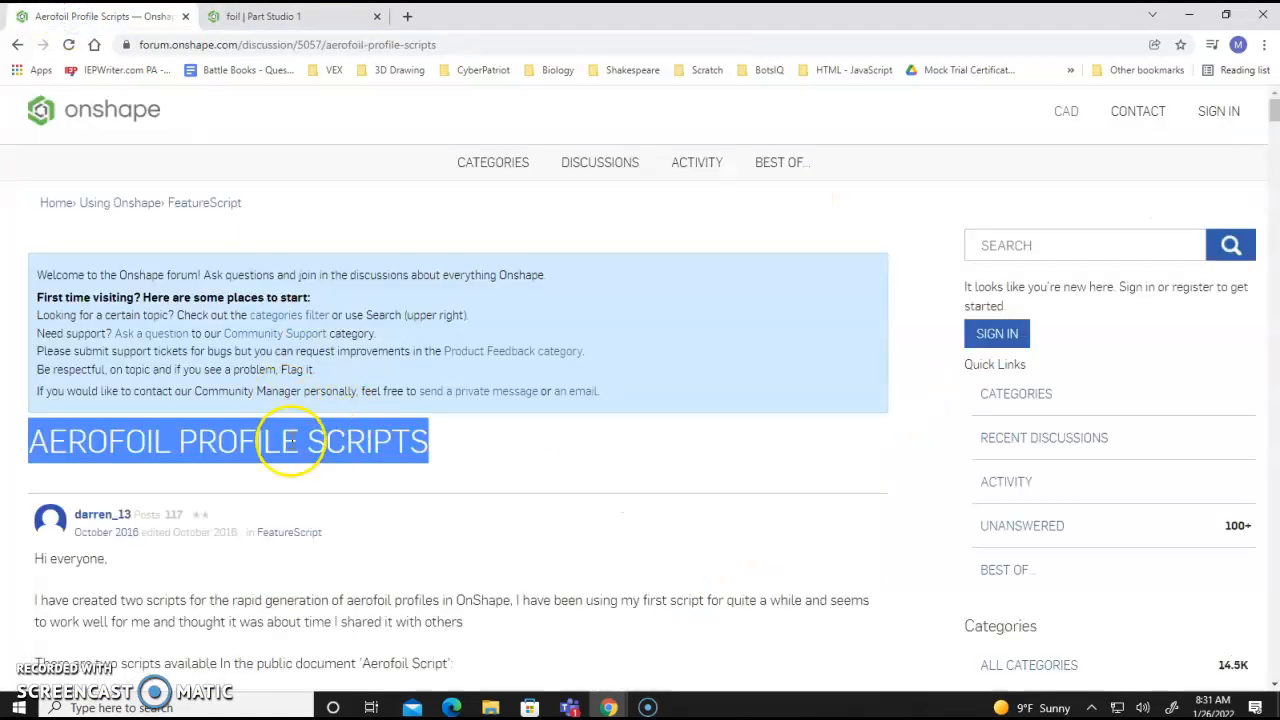